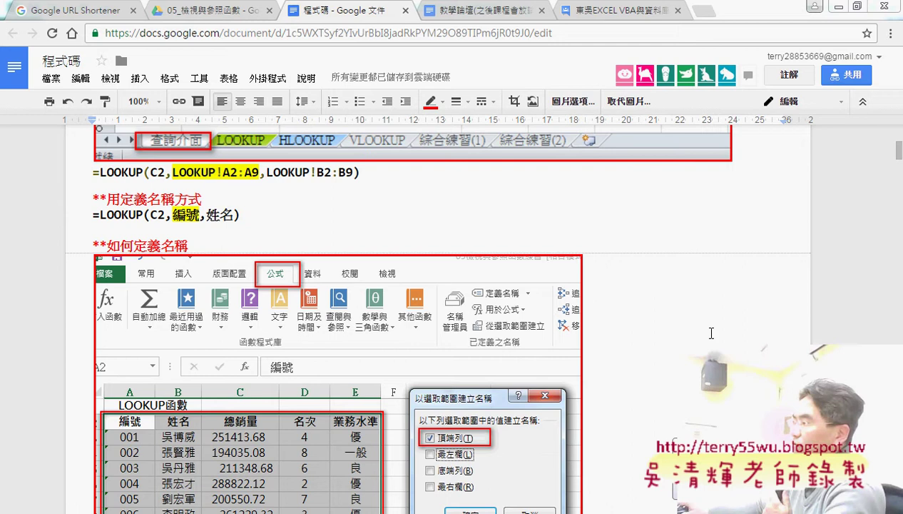
- Reopen the 程式碼 notes document from the course folder in Drive
scroll(679, 307, "up", 5)
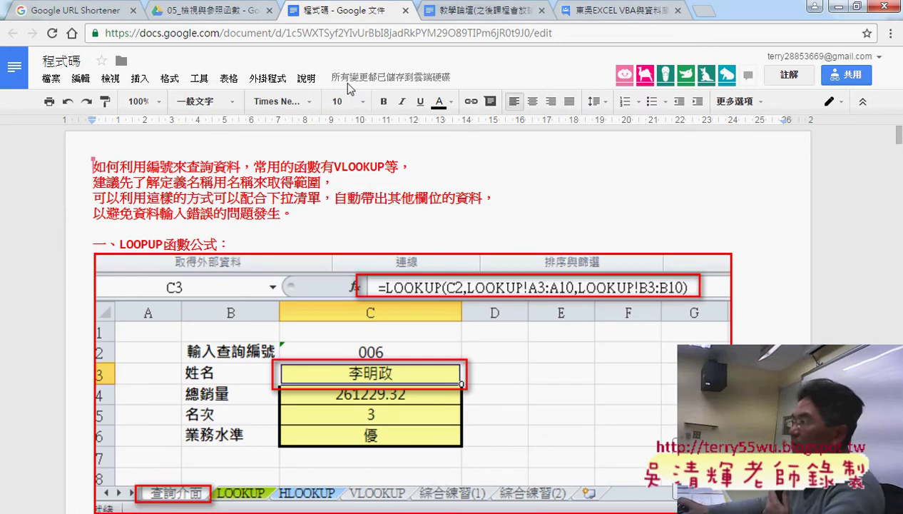
left_click(212, 12)
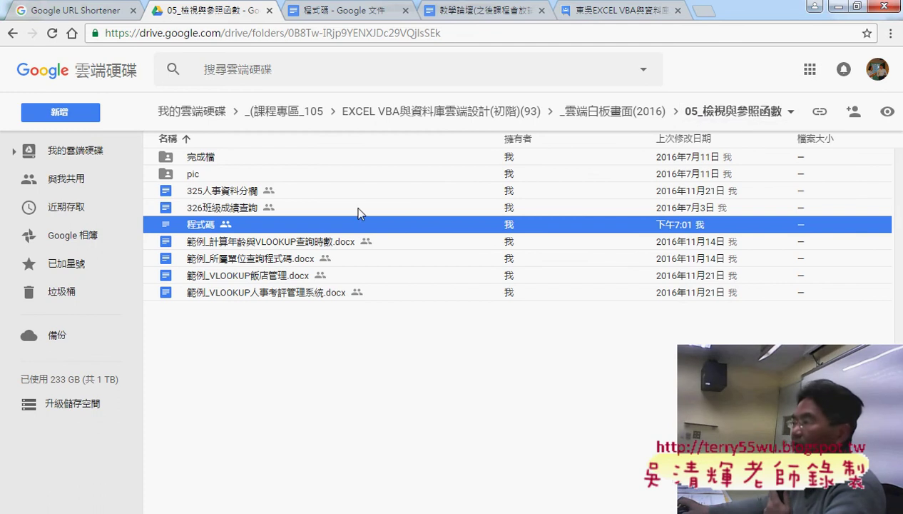
double_click(207, 225)
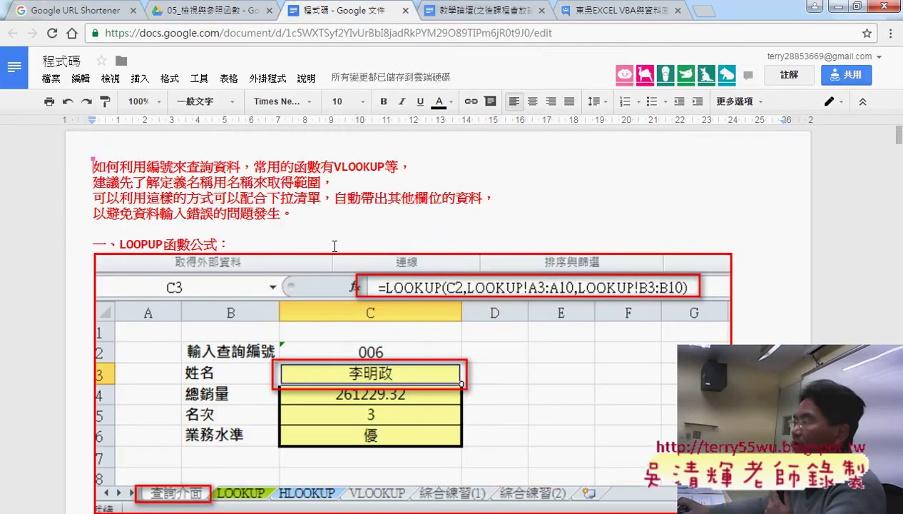
- Highlight the names 編號 and 姓名 in the formula and the 定義名稱 heading
scroll(476, 251, "down", 2)
scroll(446, 276, "down", 2)
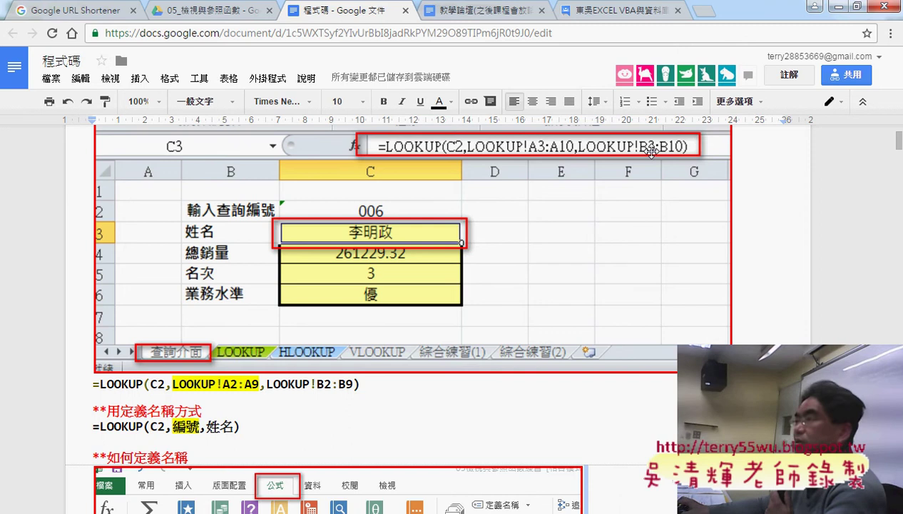
scroll(794, 222, "down", 3)
left_click(186, 214)
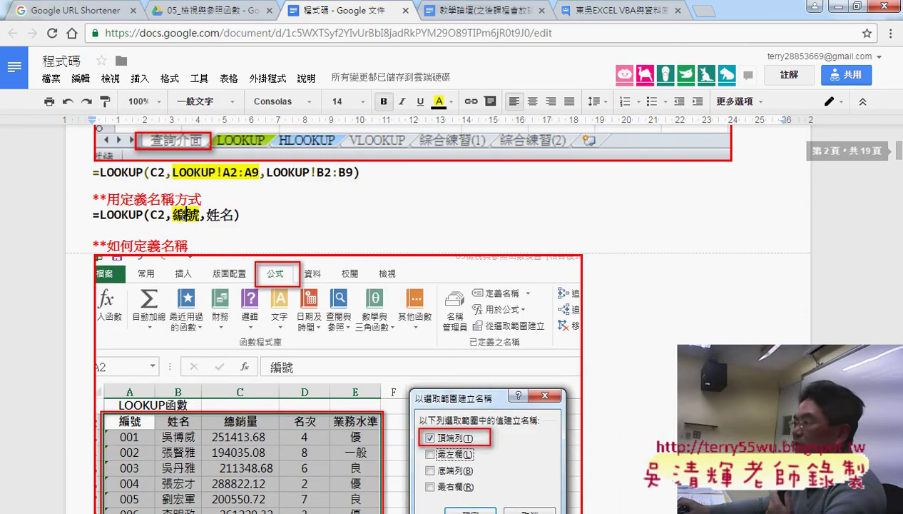
double_click(185, 214)
double_click(213, 214)
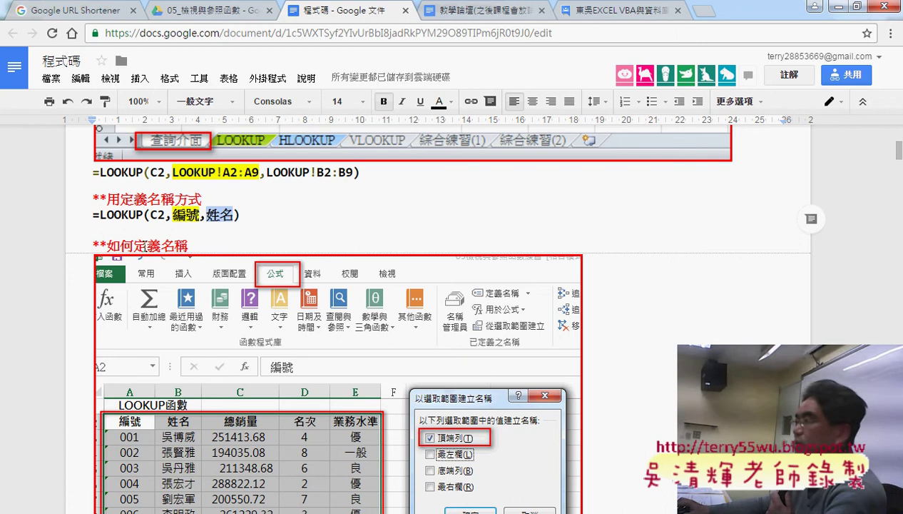
left_click_drag(135, 247, 189, 246)
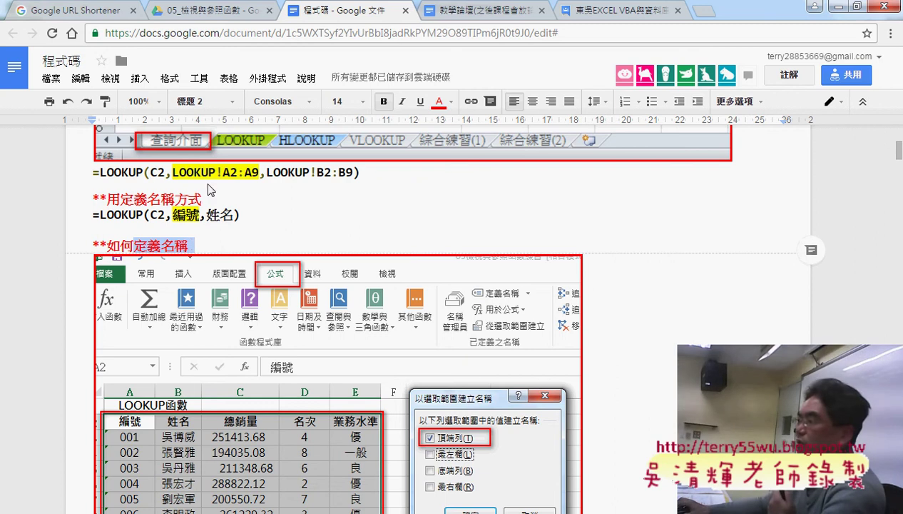
left_click(174, 183)
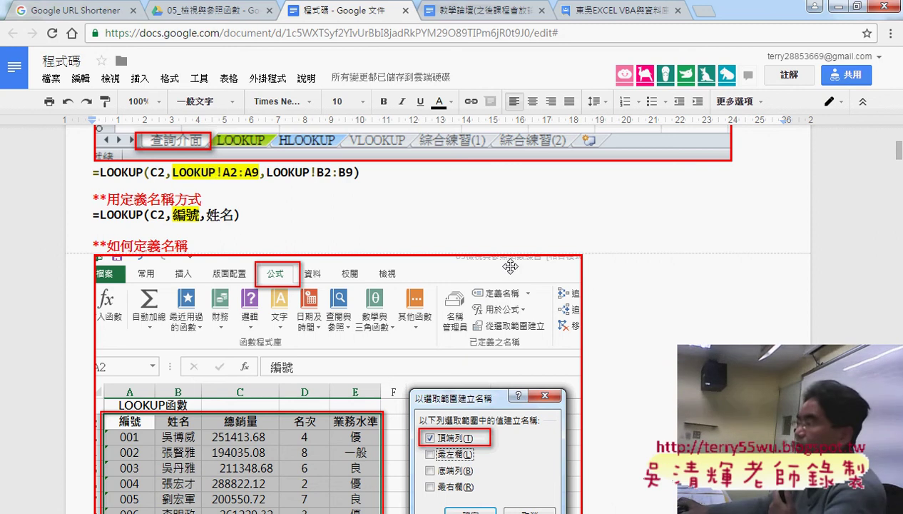
- Scroll down to the 資料驗證 section with the =編號 list source and the VLOOKUP notes
scroll(510, 266, "down", 3)
scroll(642, 334, "down", 4)
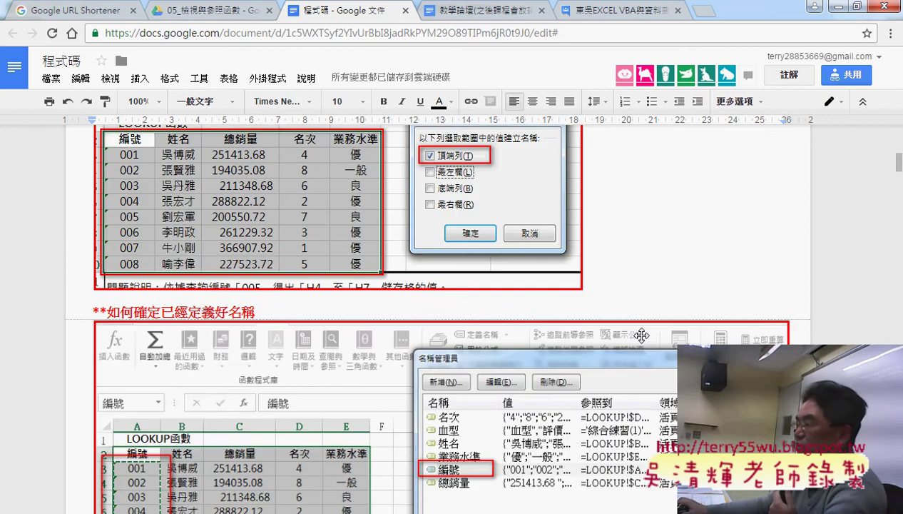
scroll(641, 334, "down", 2)
scroll(641, 334, "down", 4)
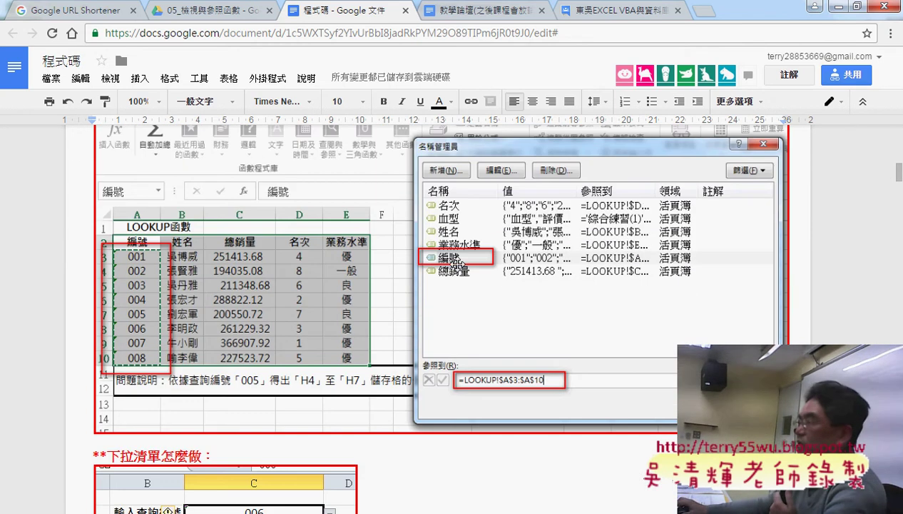
scroll(566, 251, "up", 1)
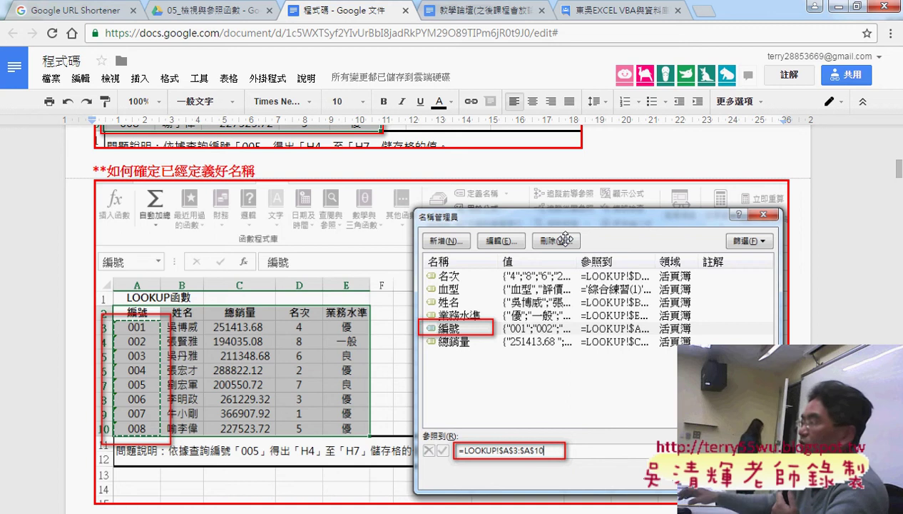
scroll(565, 240, "down", 2)
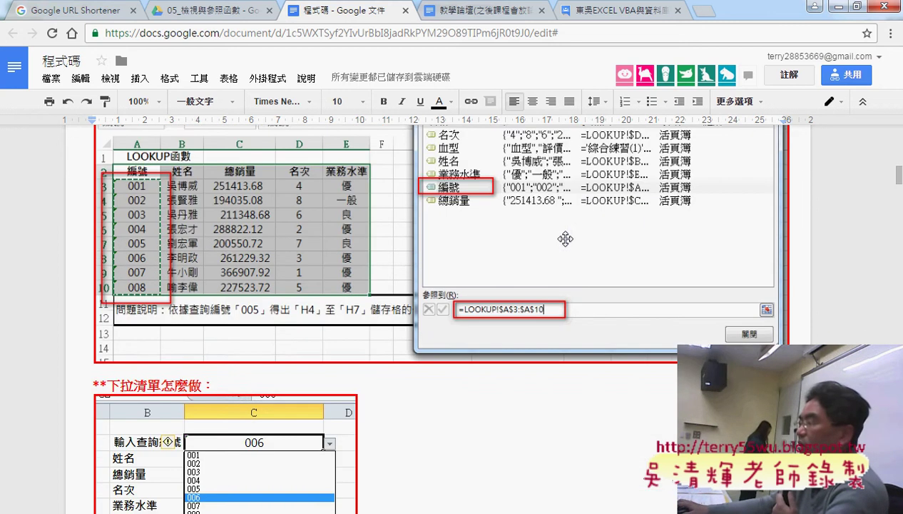
scroll(565, 240, "down", 1)
scroll(565, 239, "down", 1)
scroll(565, 239, "down", 1)
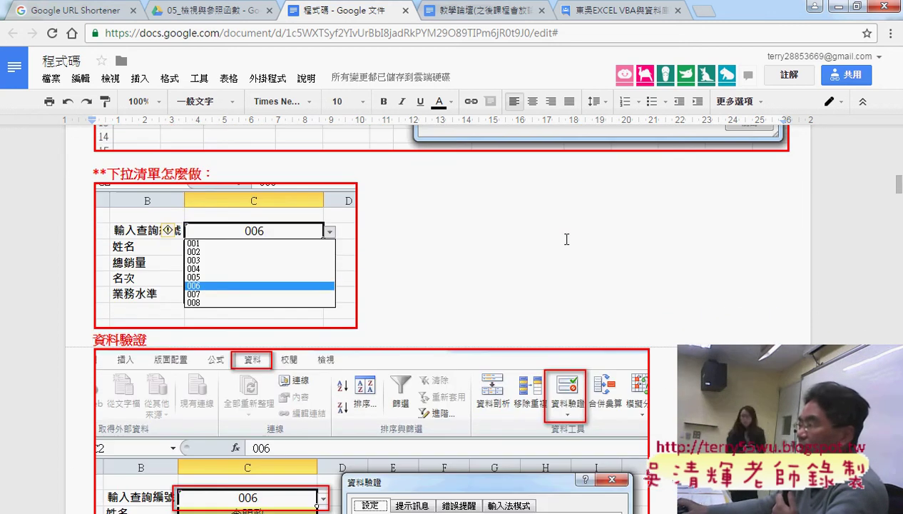
scroll(565, 239, "down", 3)
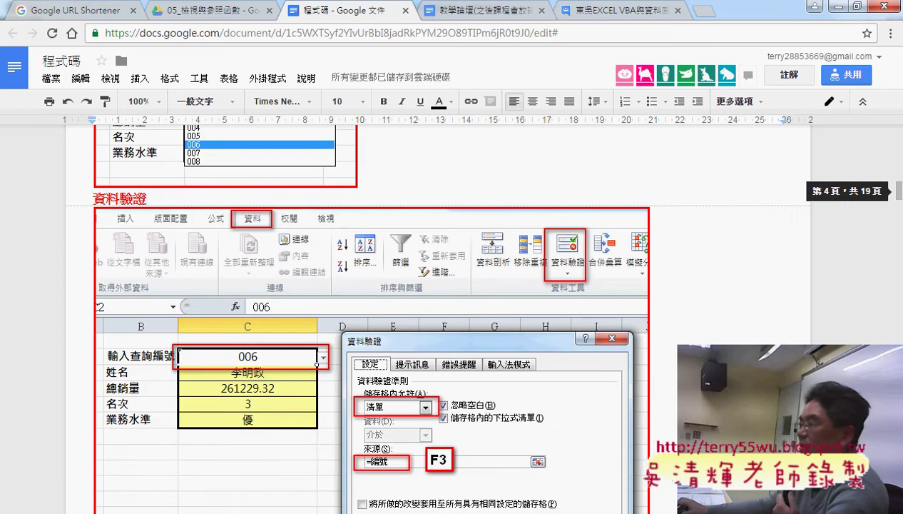
scroll(564, 240, "down", 1)
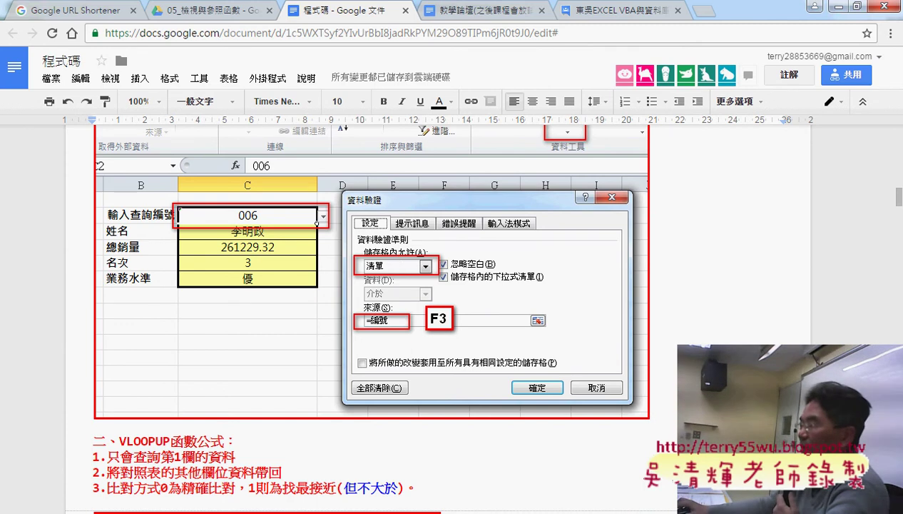
- Back in Excel, review the lookup panel G3:H7 and data table A3:E10 on LOOKUP
key("alt+Tab")
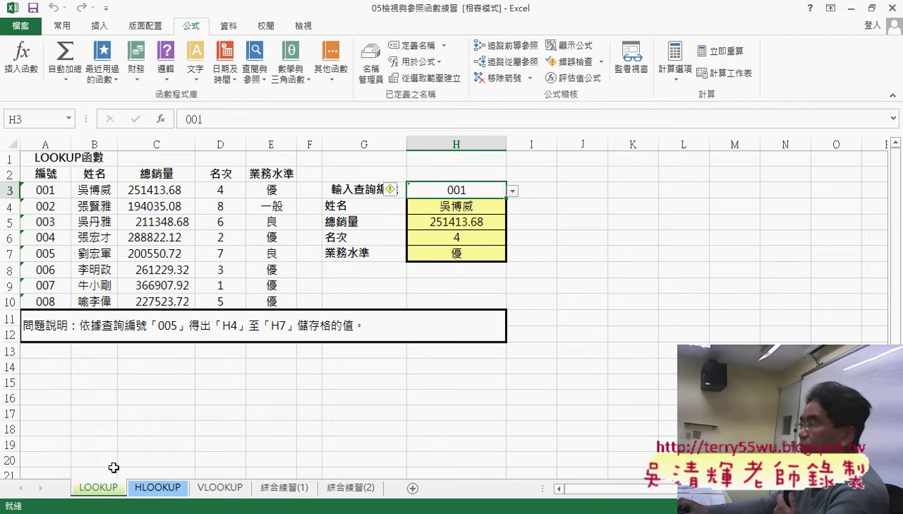
left_click_drag(343, 190, 492, 253)
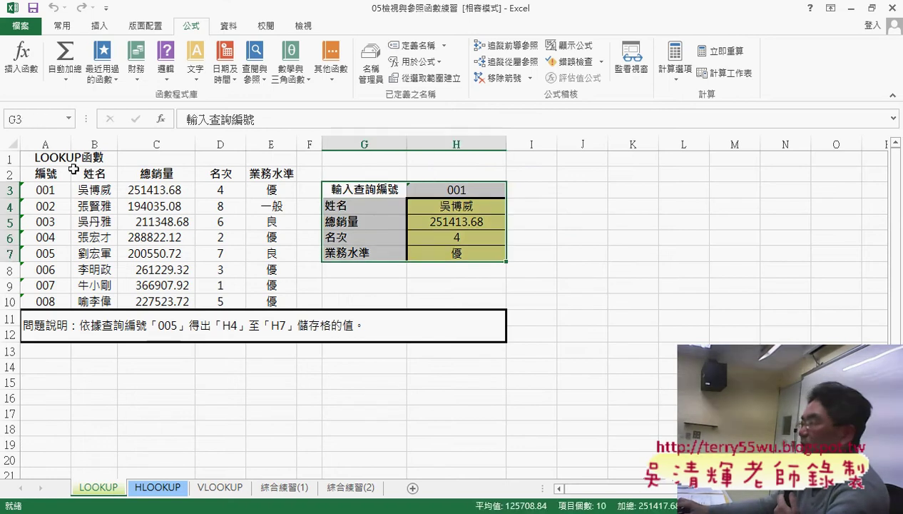
left_click_drag(44, 190, 273, 296)
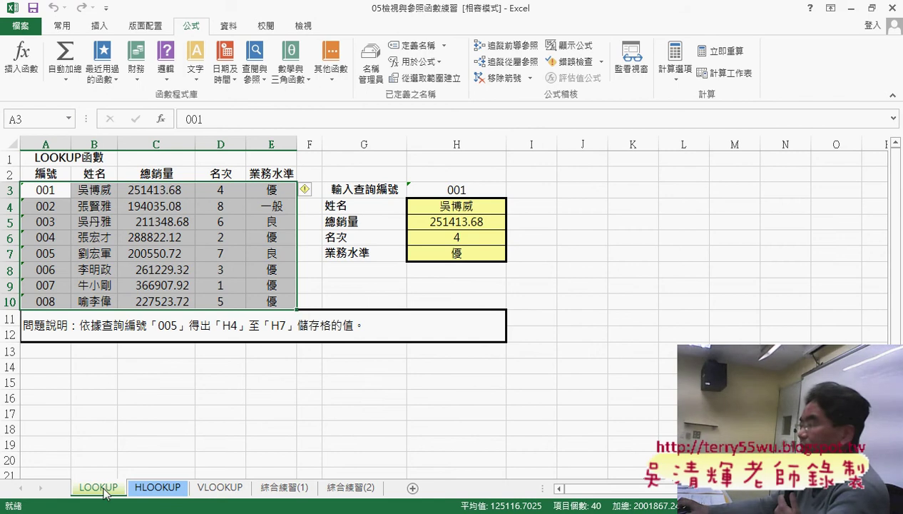
mouse_move(106, 492)
left_mouse_down()
mouse_move(143, 487)
mouse_move(118, 490)
left_mouse_up()
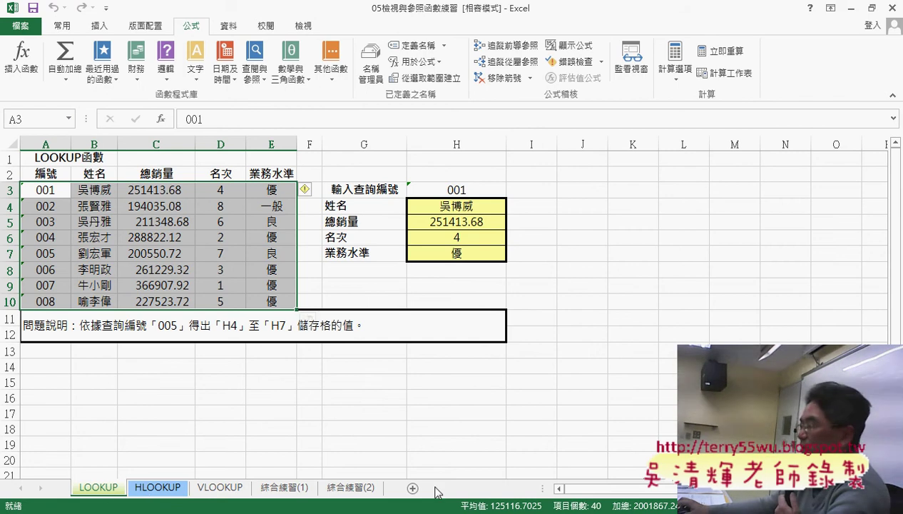
- Add a new sheet after LOOKUP and rename it 查詢介面
left_click(412, 491)
left_click(408, 491)
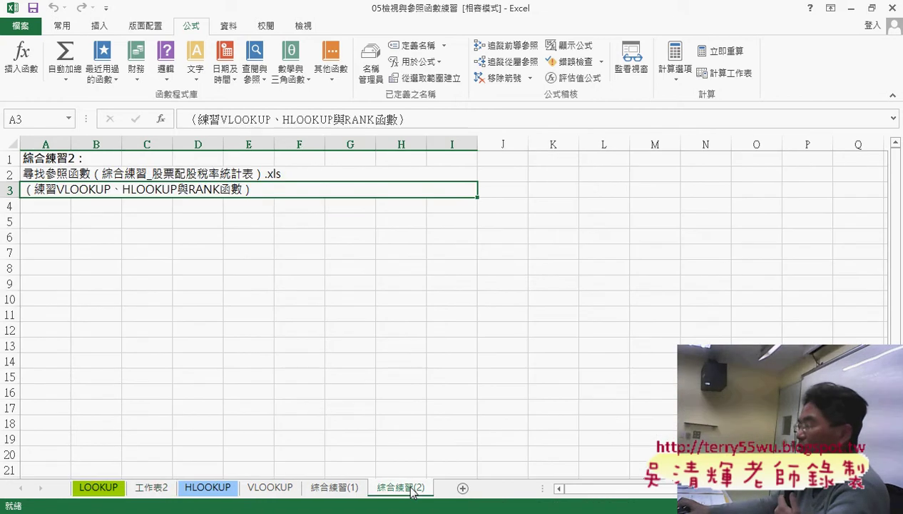
right_click(164, 491)
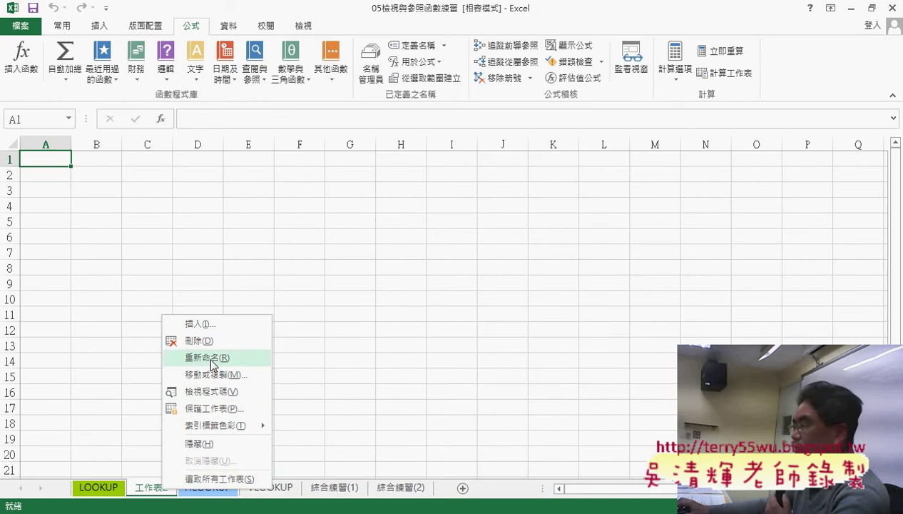
left_click(212, 357)
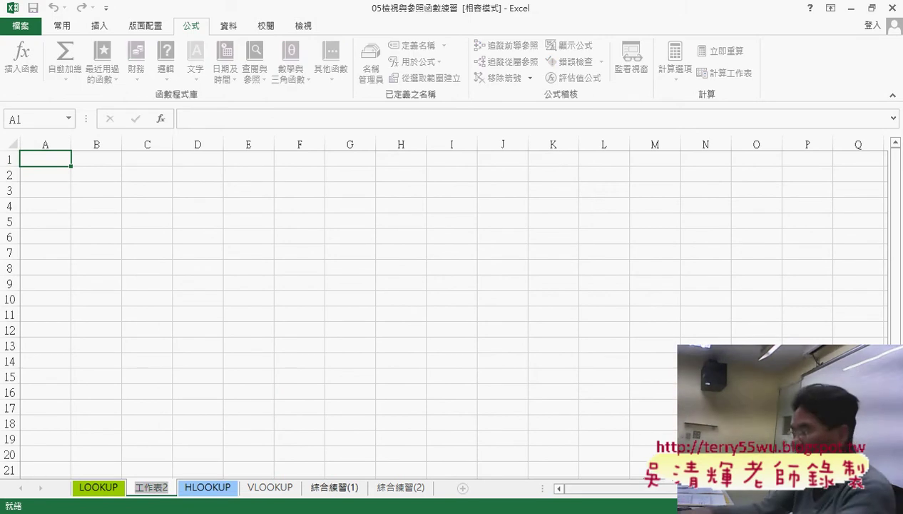
type("查")
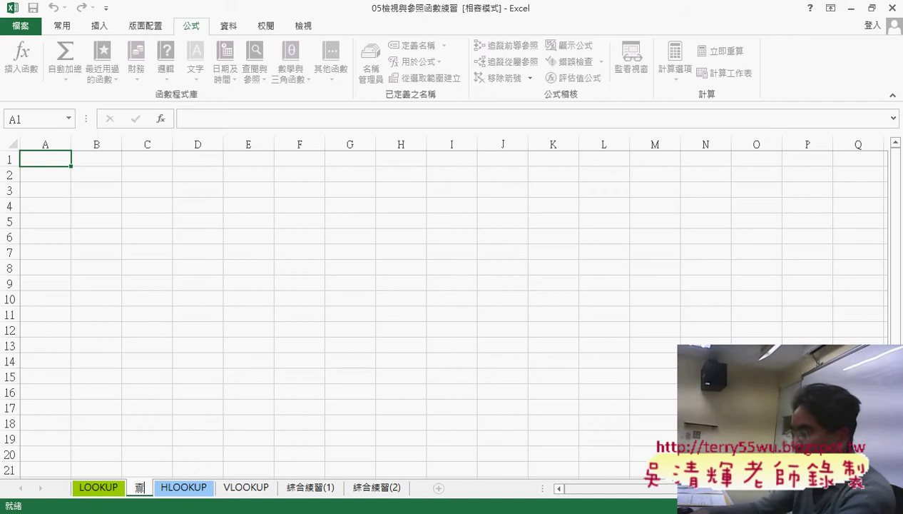
type("詢")
key("Return")
type("介面")
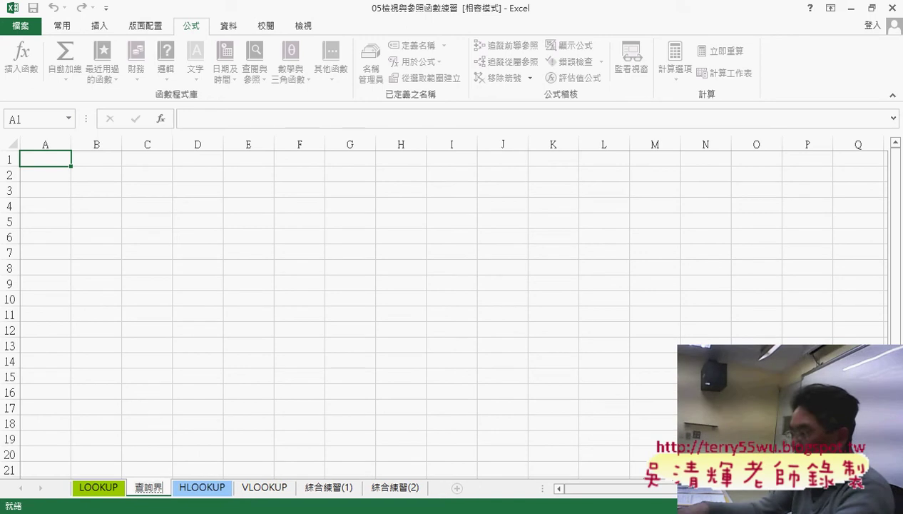
key("Return")
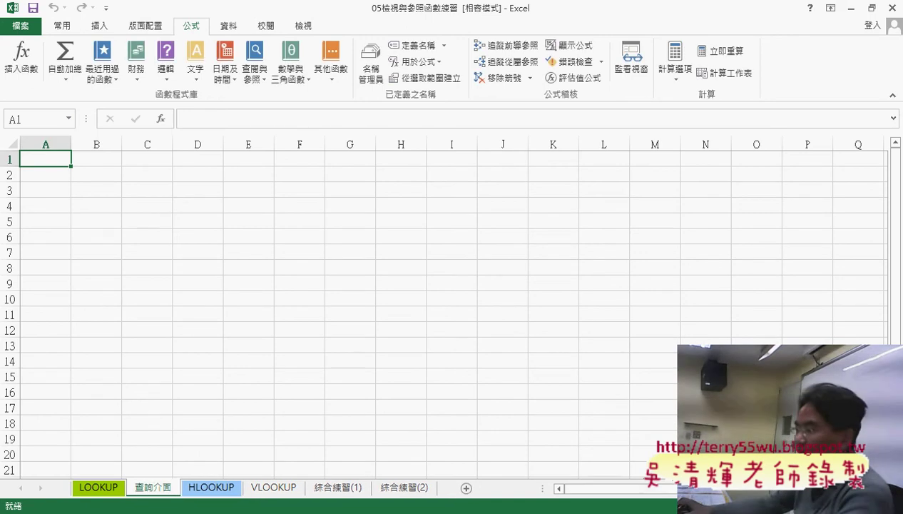
left_click(98, 487)
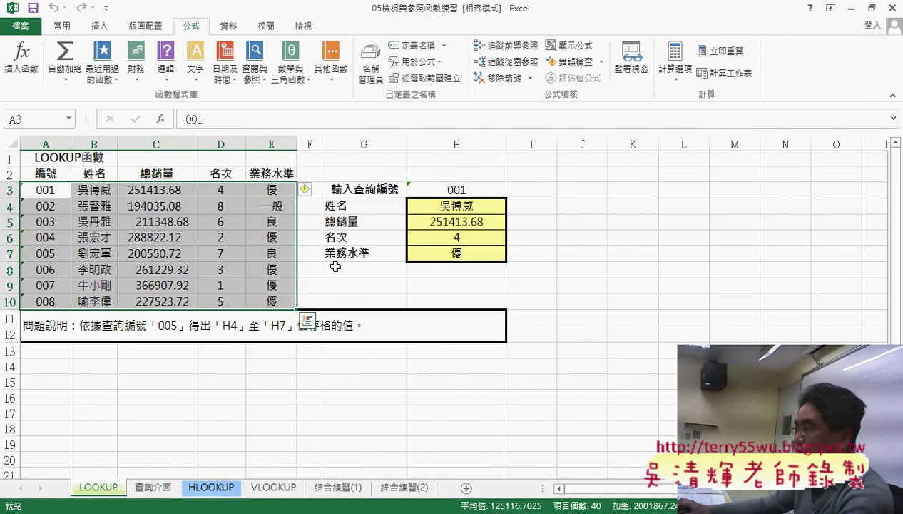
- Copy the lookup panel G3:H7 into B2 of 查詢介面 and widen columns B and C
left_click_drag(363, 191, 438, 258)
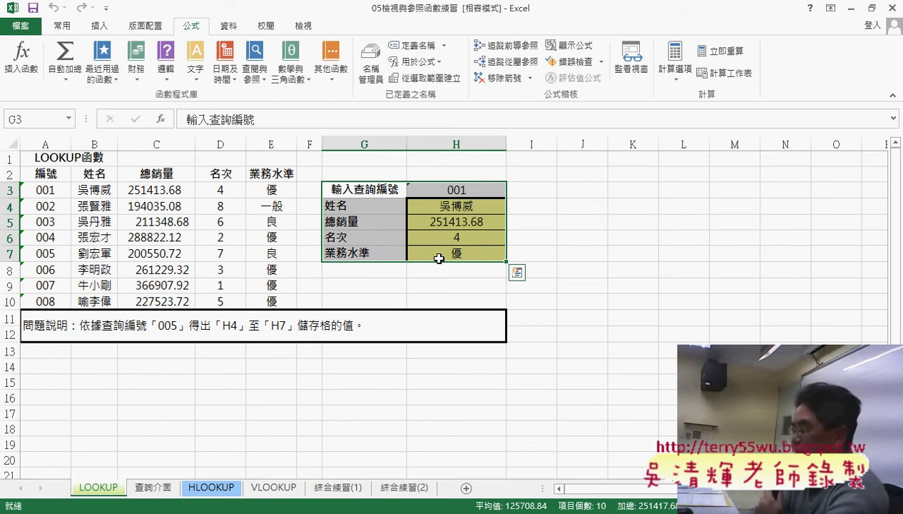
key("ctrl+c")
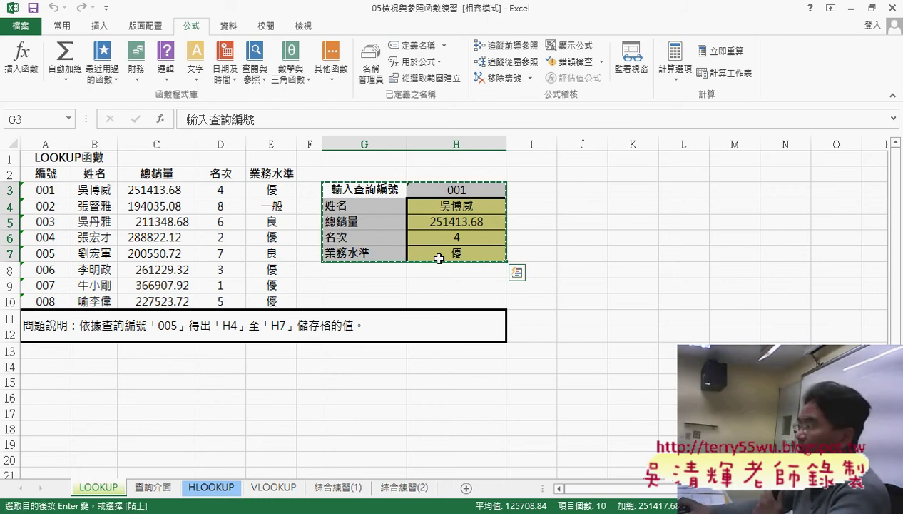
left_click(161, 490)
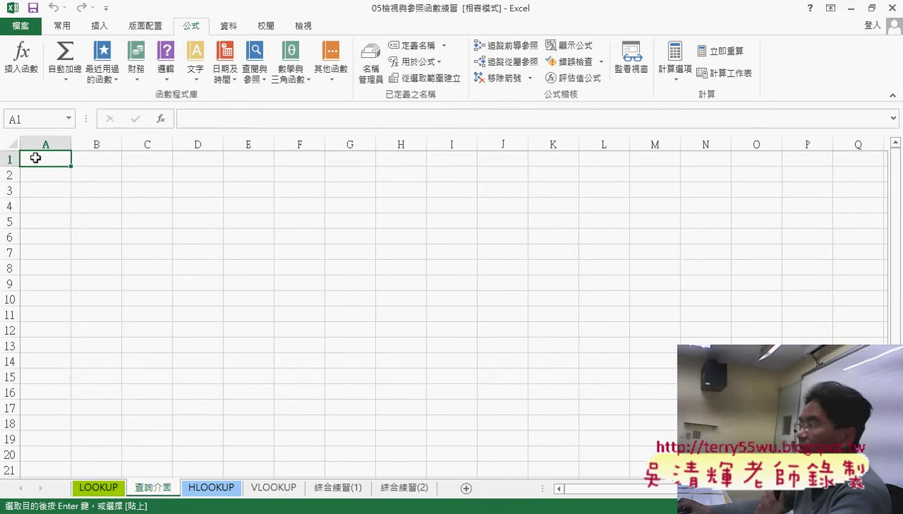
left_click(10, 158)
left_click(45, 144)
left_click(86, 175)
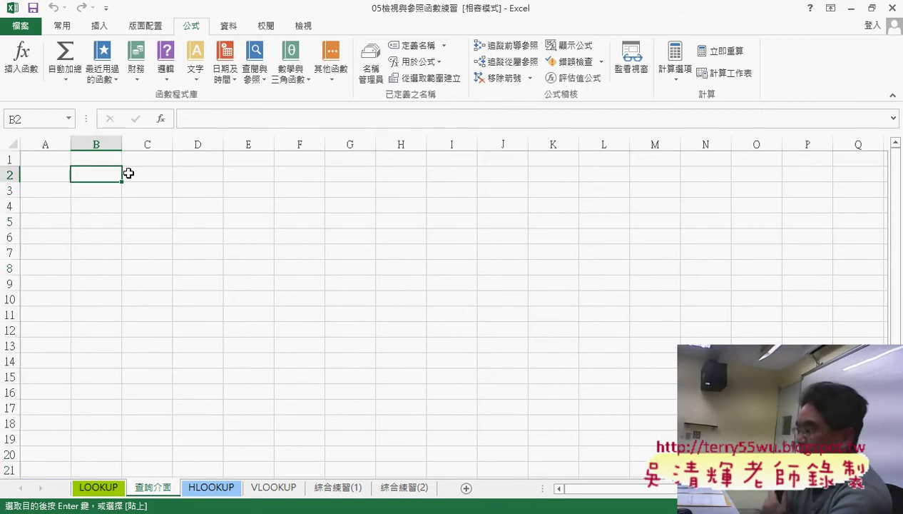
key("Return")
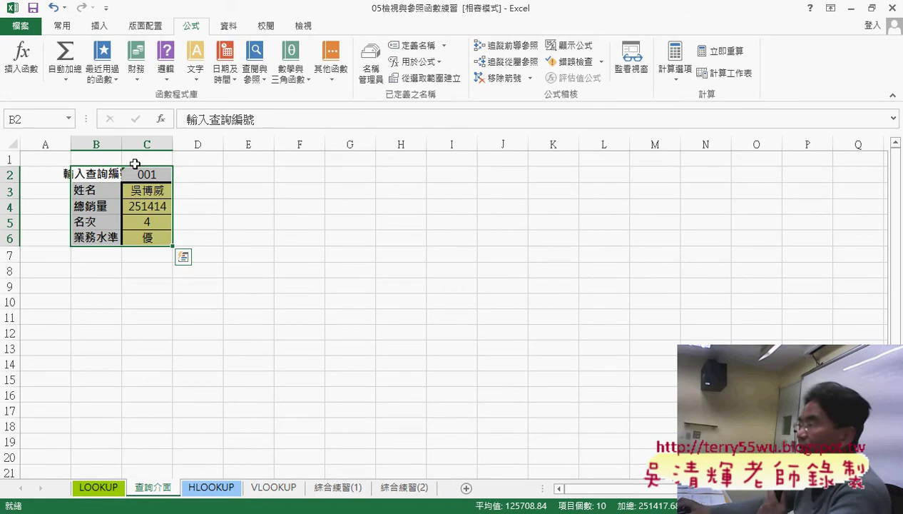
left_click_drag(121, 144, 248, 145)
- Test ID 002 from the C2 dropdown and inspect the LOOKUP formulas in C3:C6
left_click(244, 171)
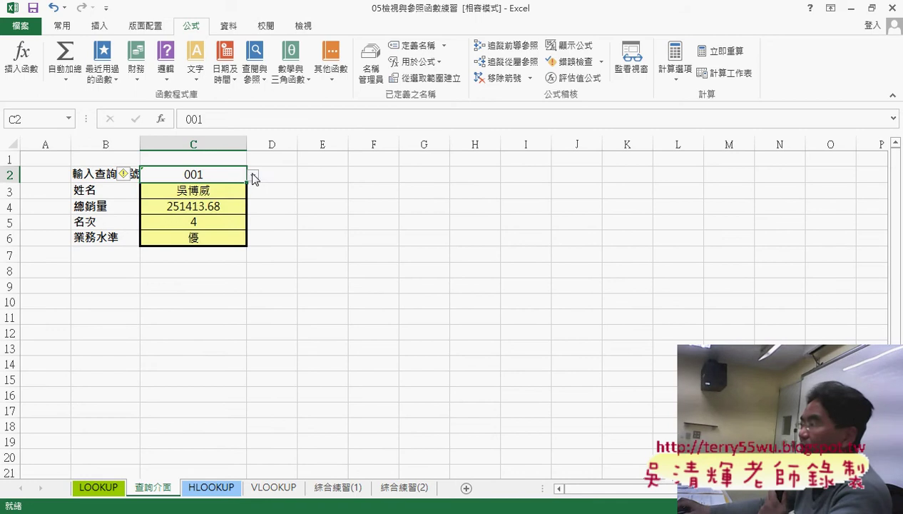
left_click(253, 176)
left_click(248, 190)
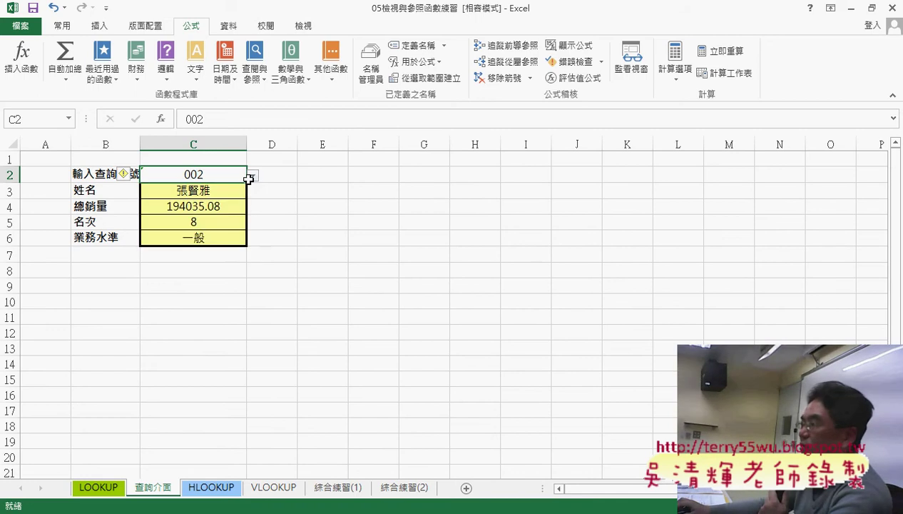
left_click(217, 191)
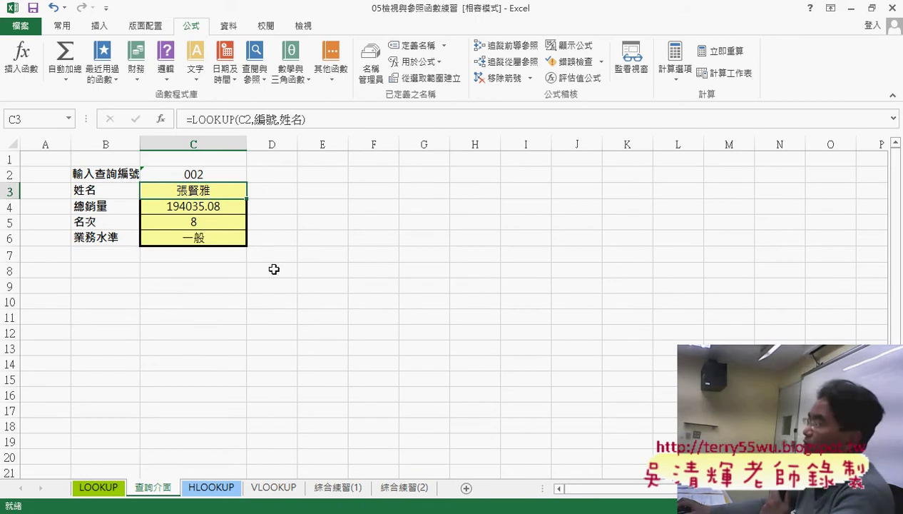
left_click(214, 206)
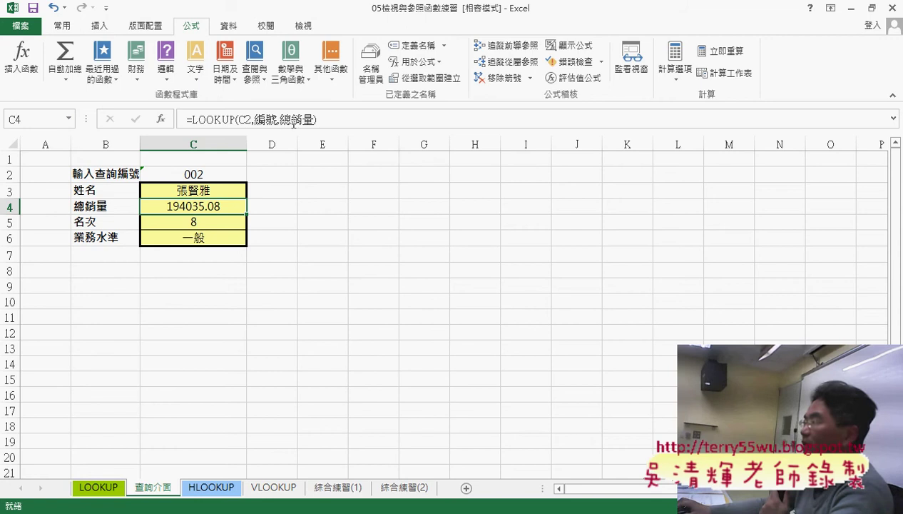
left_click(261, 116)
double_click(270, 119)
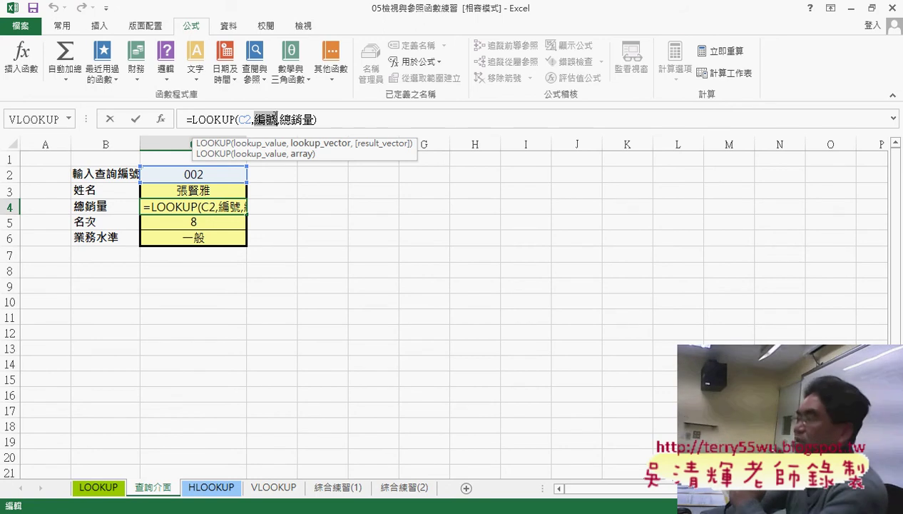
key("ctrl+Return")
left_click(339, 282)
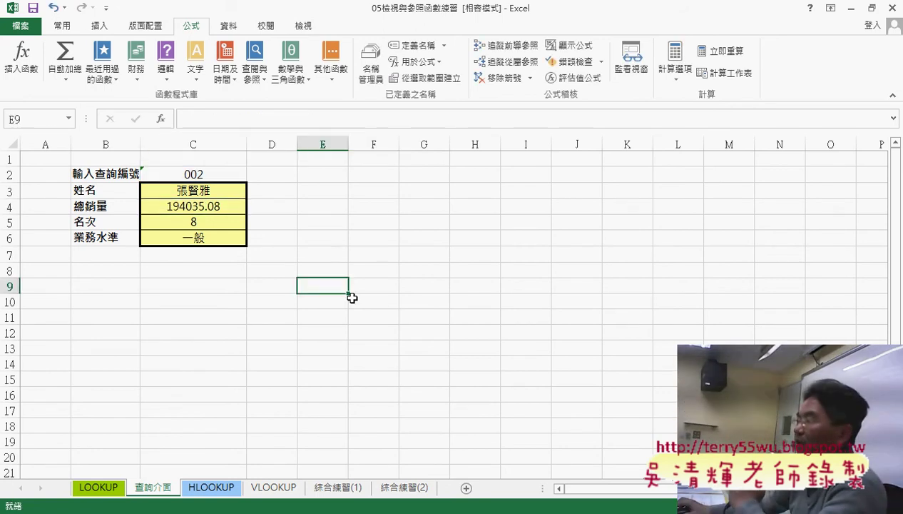
left_click_drag(205, 191, 202, 239)
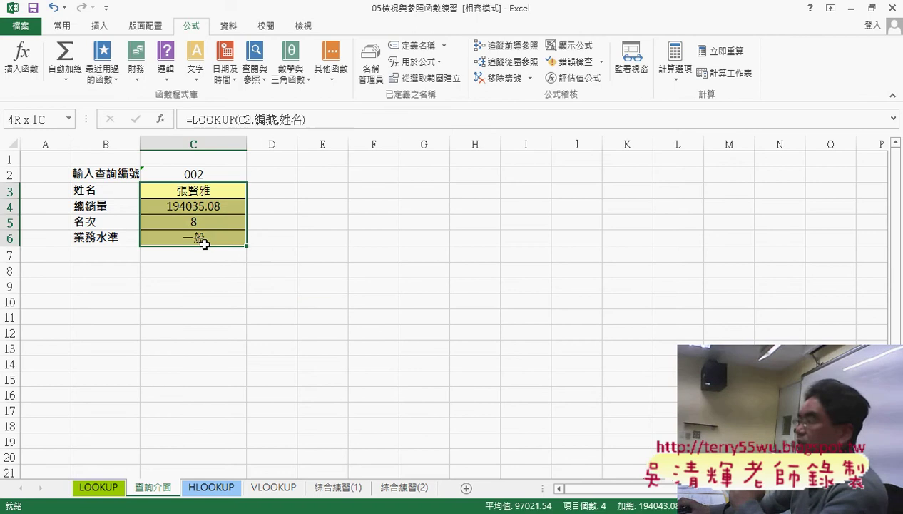
- Compare against the ID and name data on the LOOKUP sheet
left_click(103, 489)
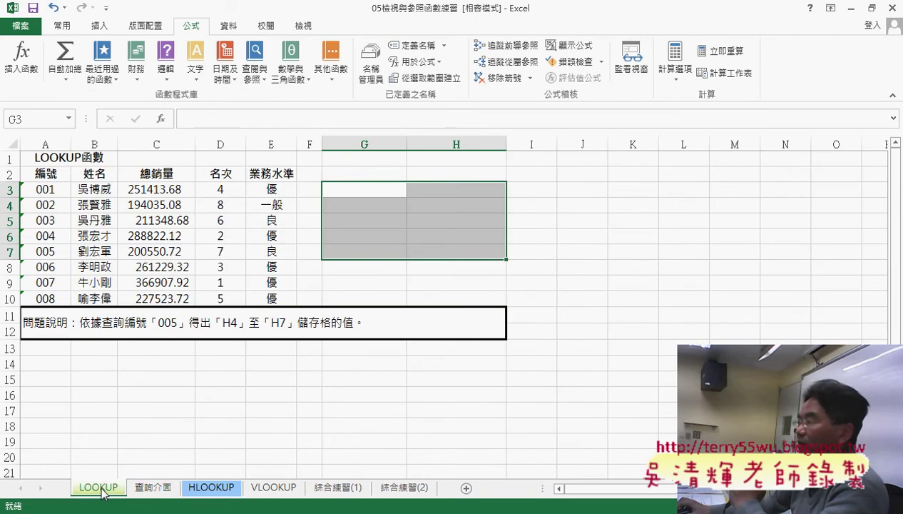
left_click(154, 487)
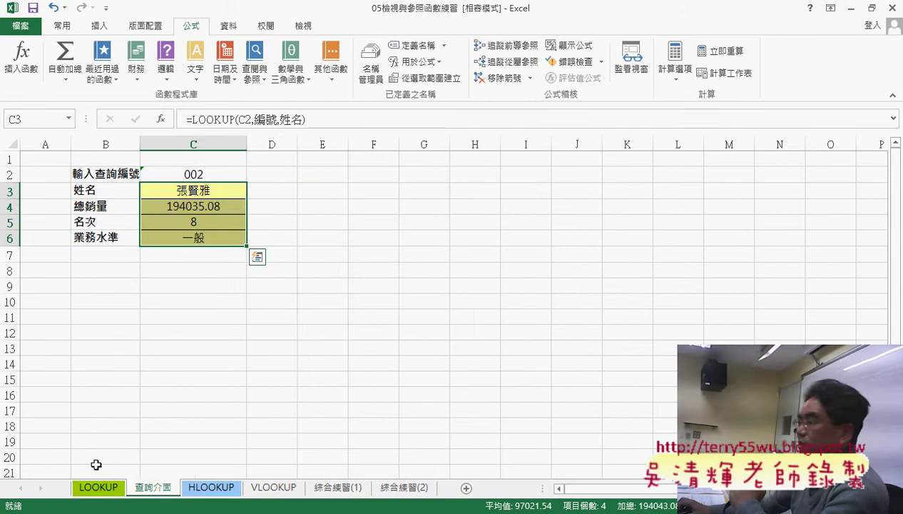
left_click(98, 488)
left_click_drag(43, 189, 274, 300)
key("ctrl+Page_Down")
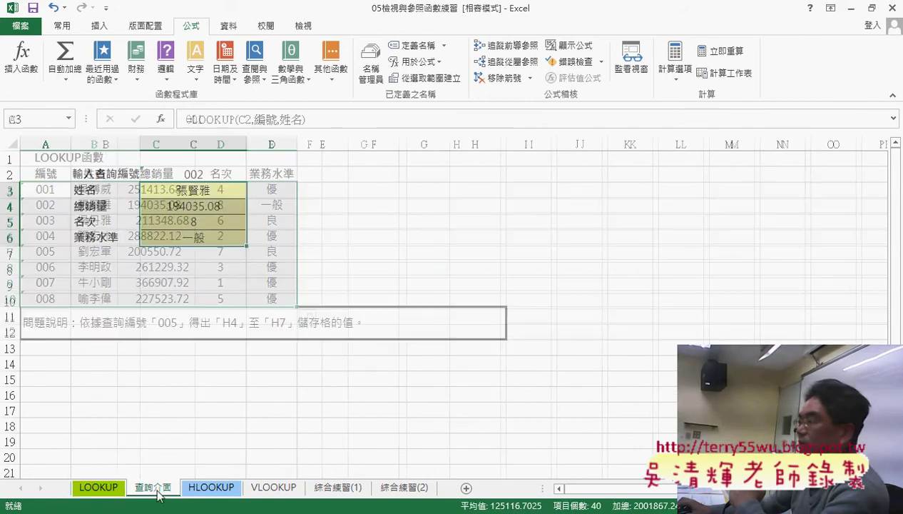
- Choose ID 005 in C2, giving total 200550.72, rank 7 and level 良
left_click(208, 175)
left_click(252, 174)
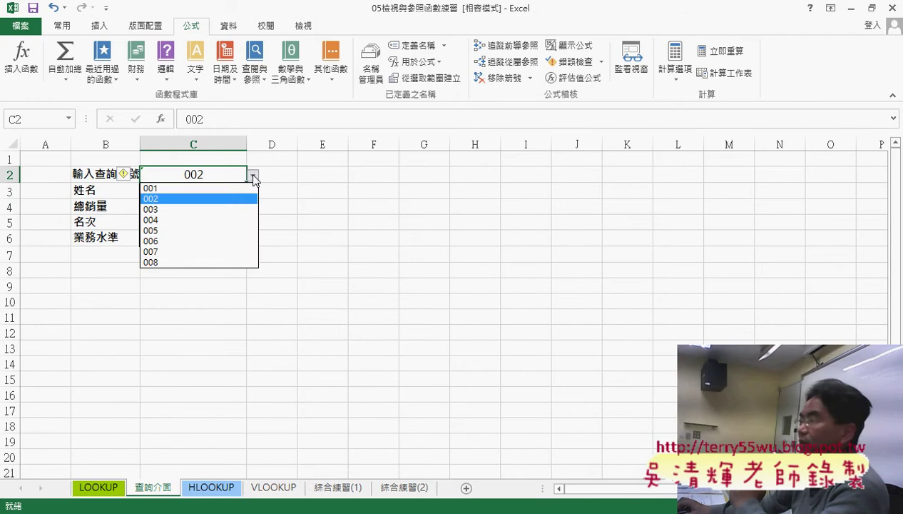
left_click(242, 219)
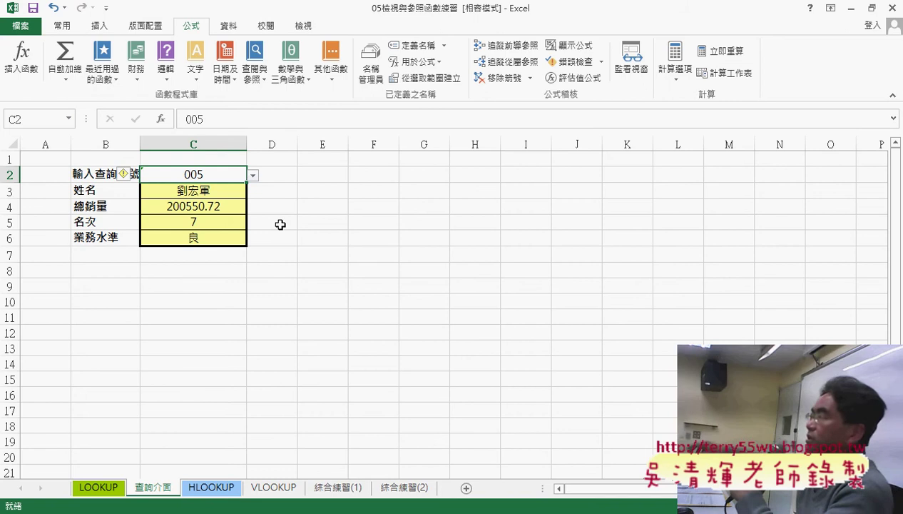
left_click_drag(209, 191, 236, 237)
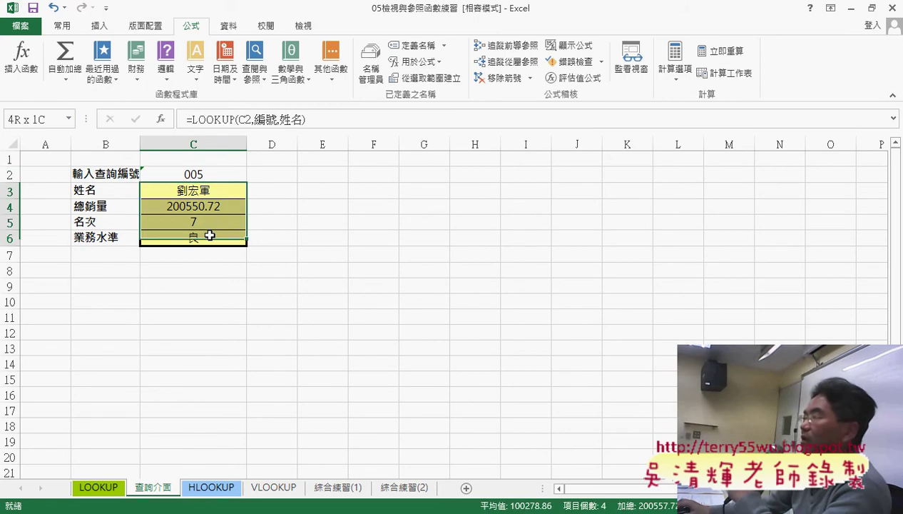
left_click(272, 176)
left_click(313, 176)
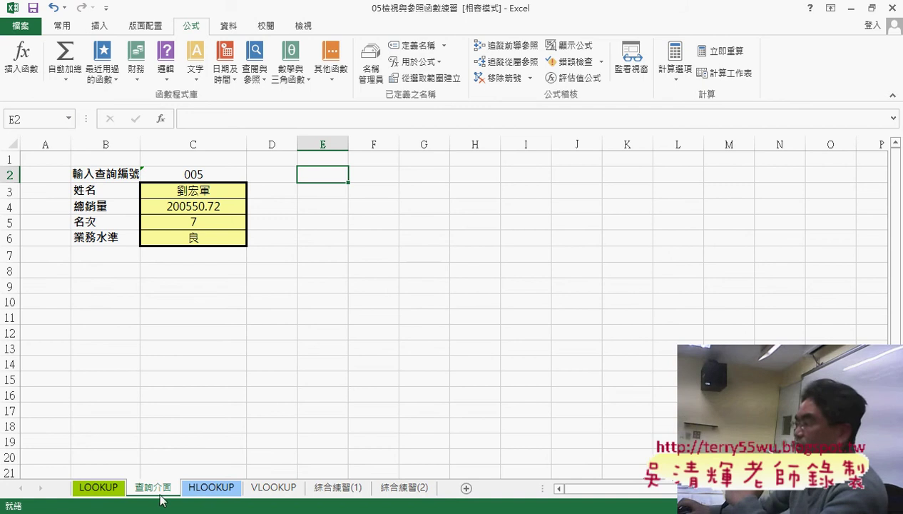
- Copy 查詢介面 before HLOOKUP, name the copy 查詢介面 (VLOOKUP), and open it
left_click_drag(162, 499, 193, 494)
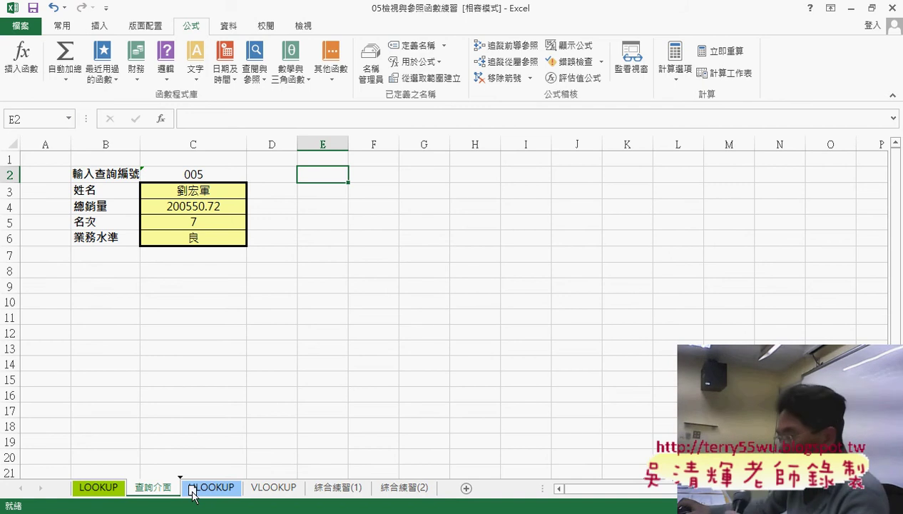
left_click_drag(192, 491, 194, 492)
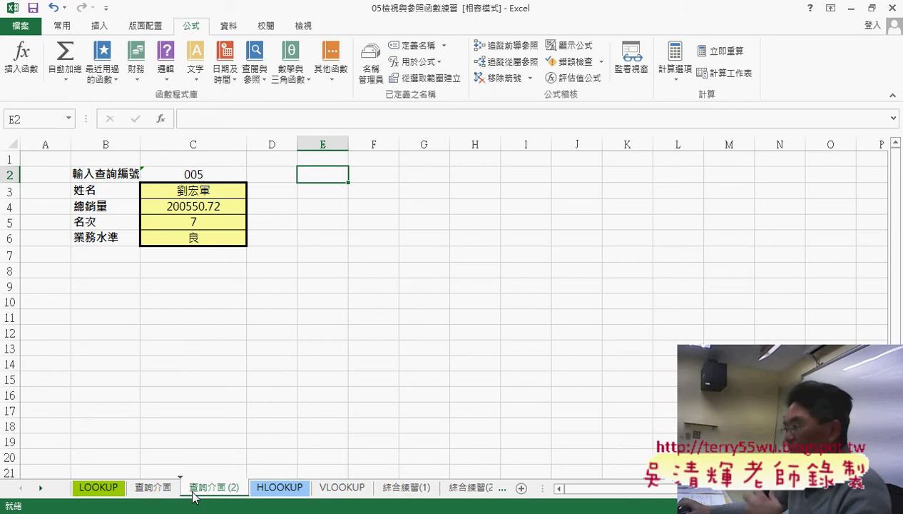
double_click(229, 490)
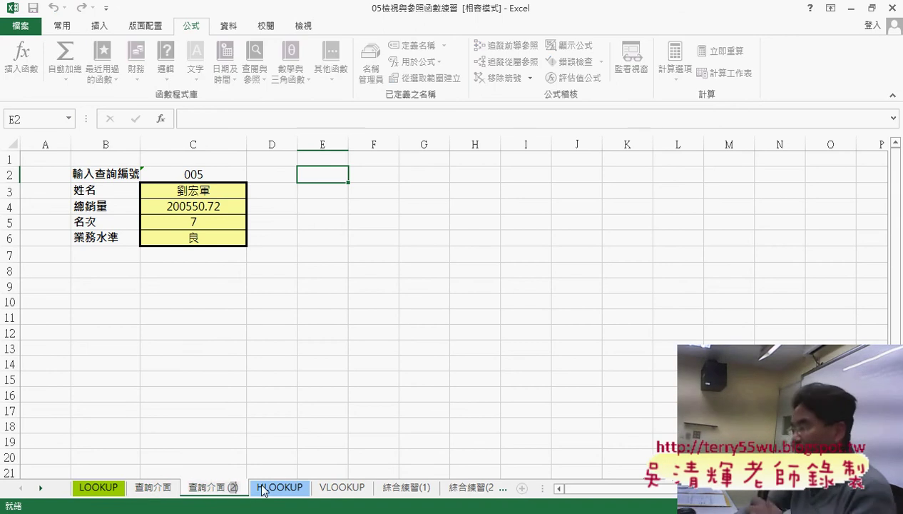
type("V")
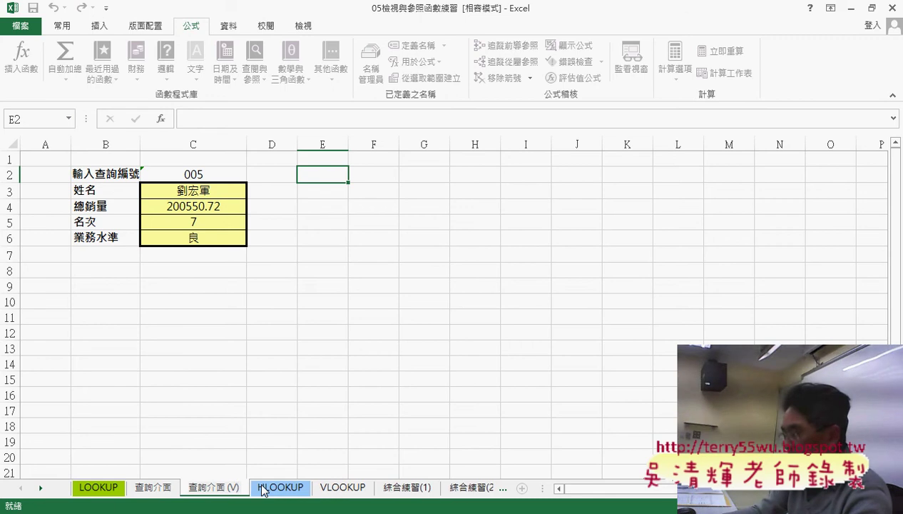
type("LOO")
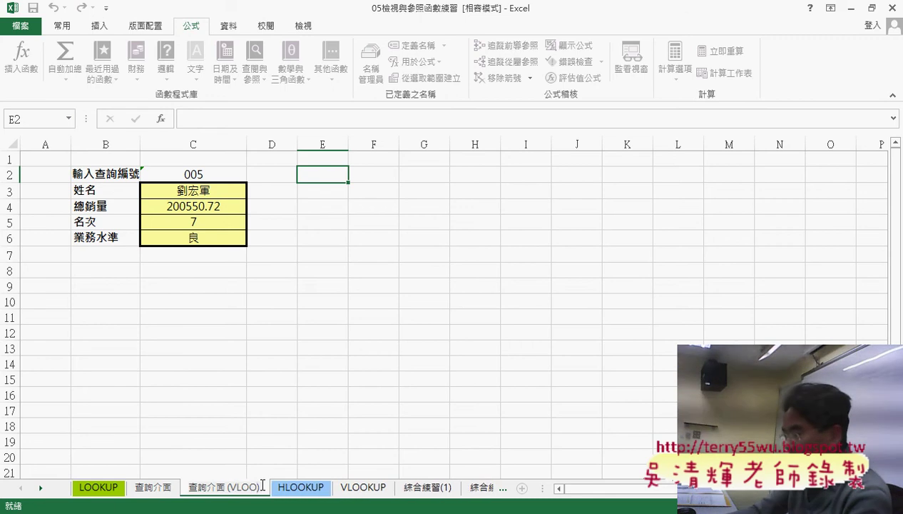
type("KU")
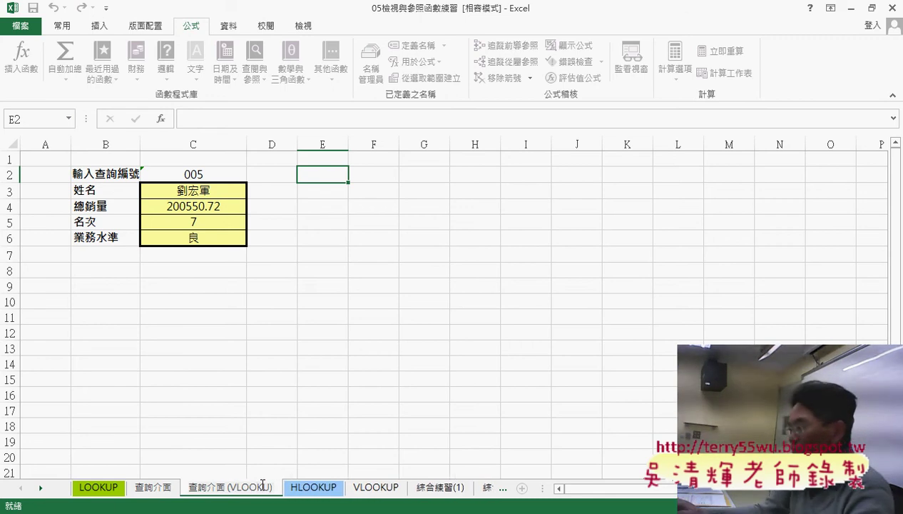
type("P")
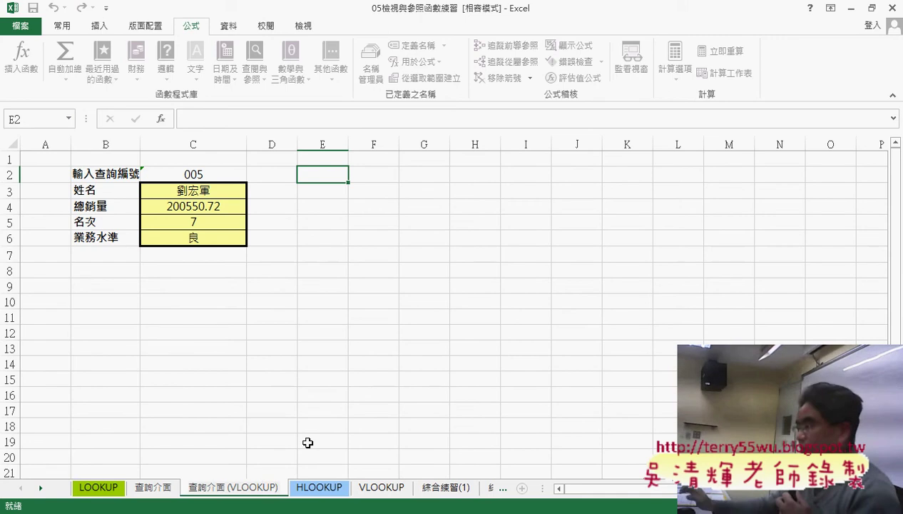
key("Return")
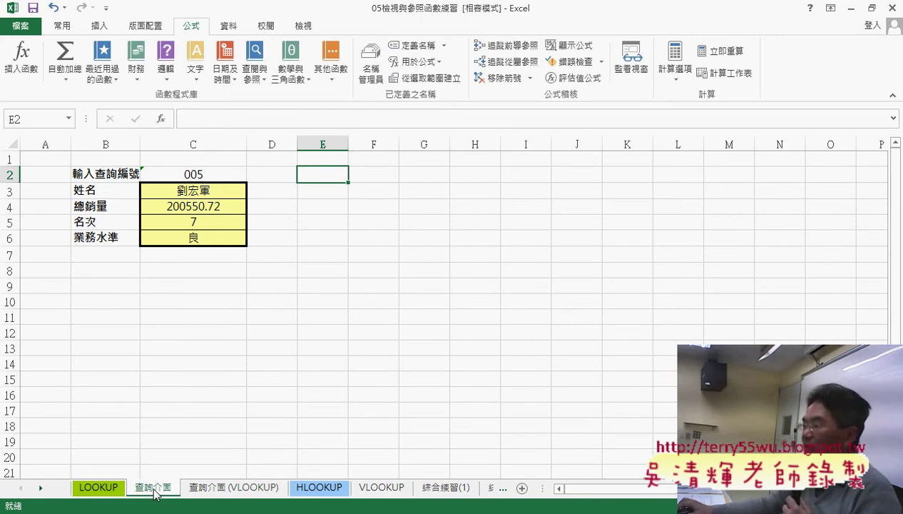
left_click(227, 489)
left_click_drag(207, 191, 212, 236)
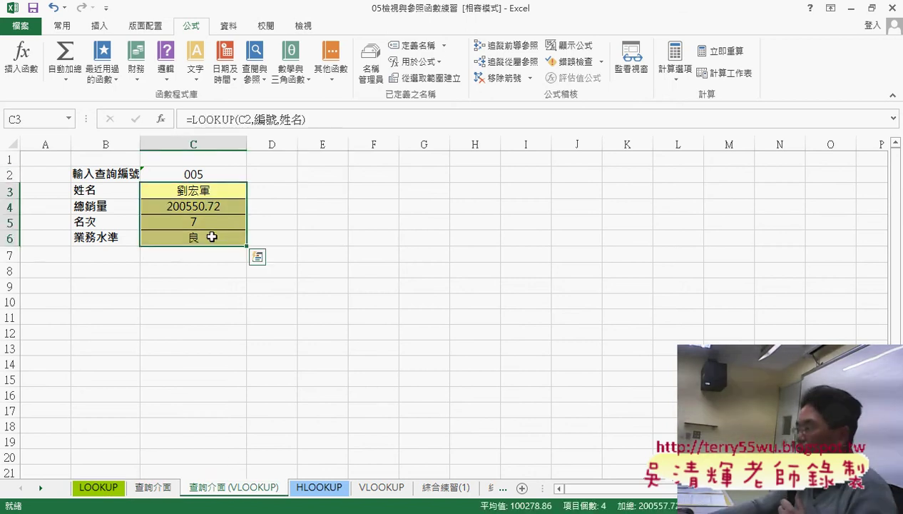
- Delete the old formulas in C3:C6 and pick VLOOKUP from Insert Function for C3
key("Delete")
left_click(229, 191)
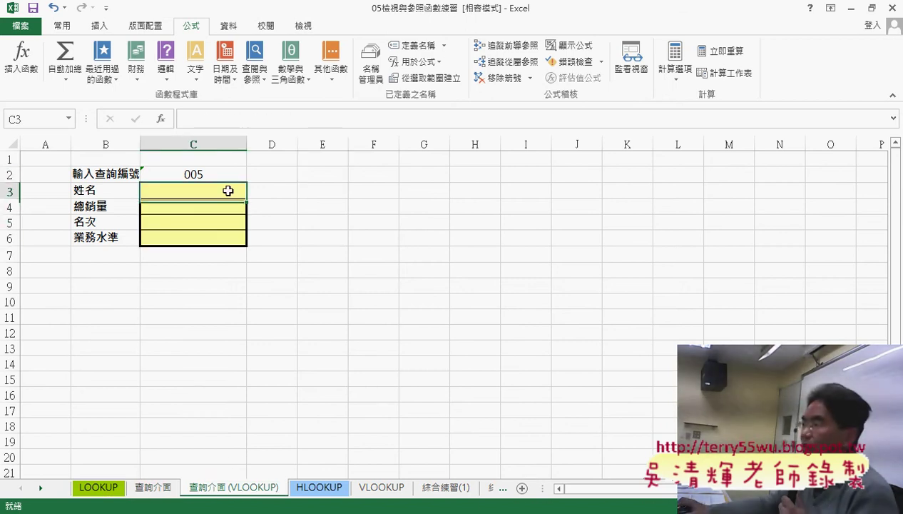
left_click(162, 119)
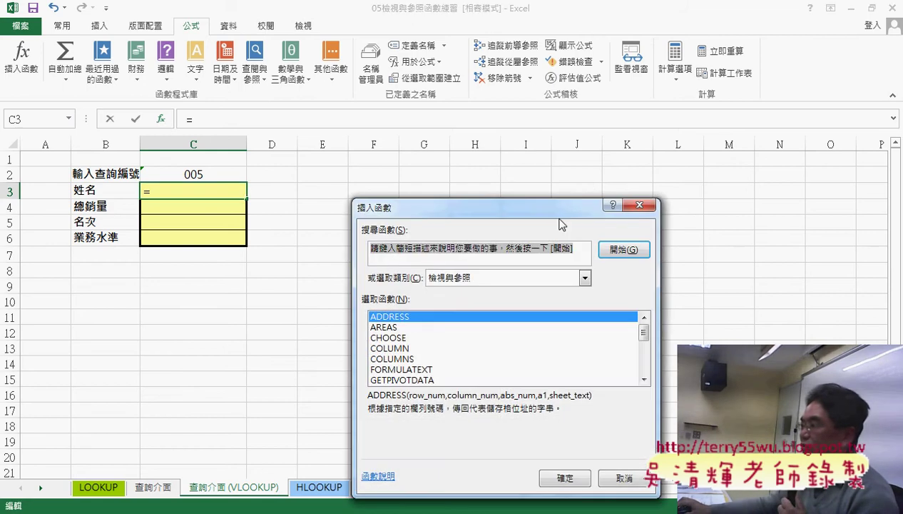
left_click_drag(554, 207, 548, 127)
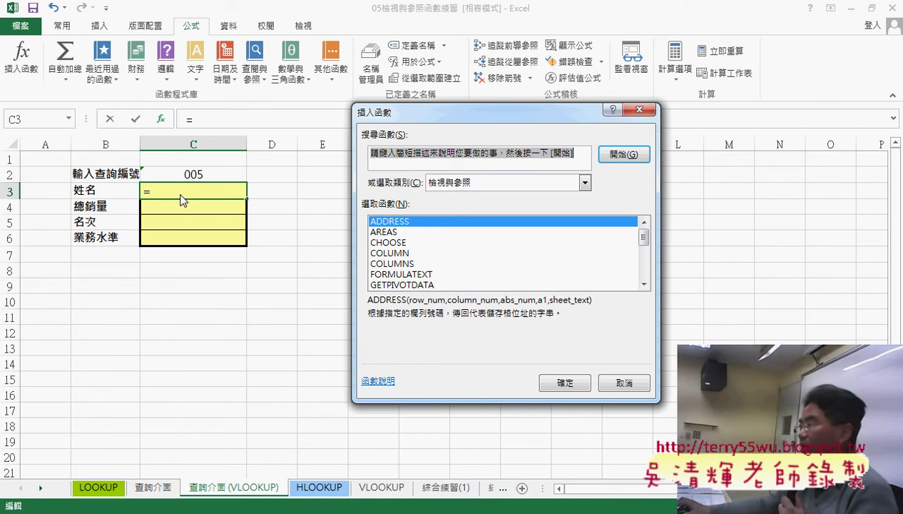
left_click_drag(643, 237, 621, 295)
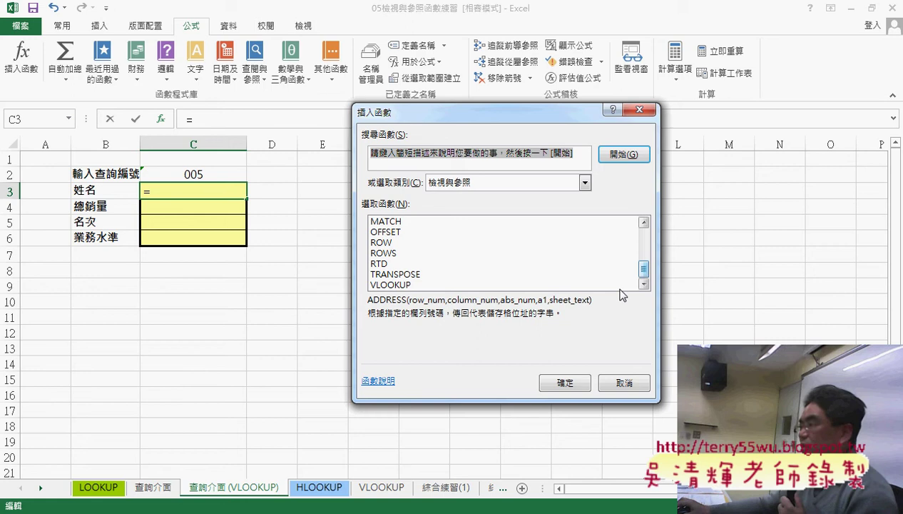
left_click(394, 284)
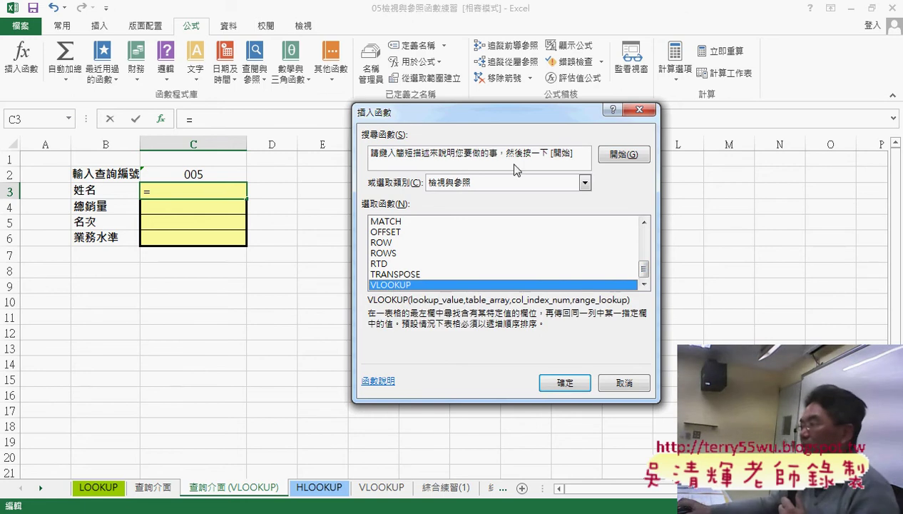
- Enter C2 and LOOKUP!A3:E10 as VLOOKUP arguments, then cancel the unfinished formula
left_click(569, 381)
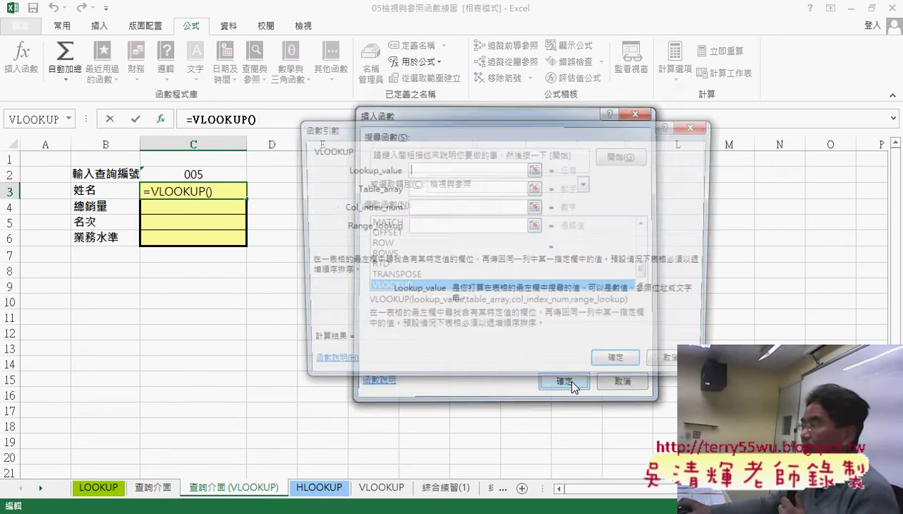
left_click(202, 178)
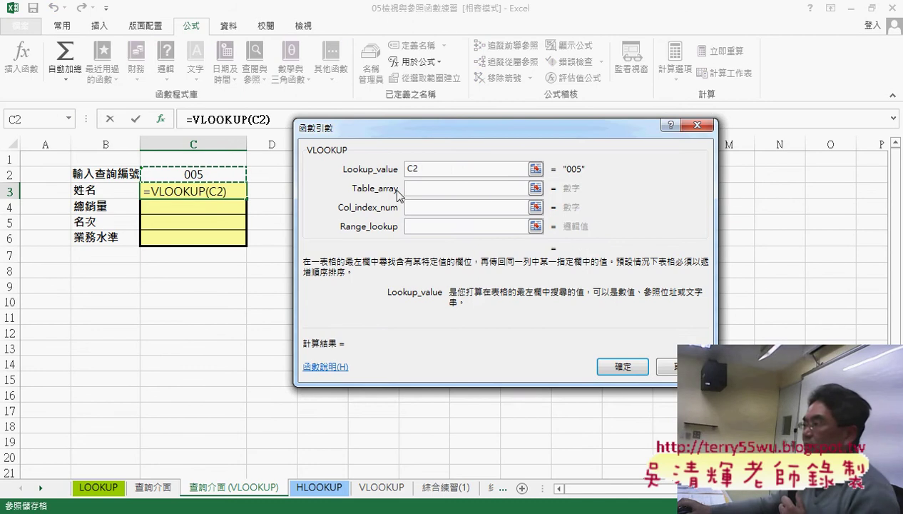
left_click(418, 191)
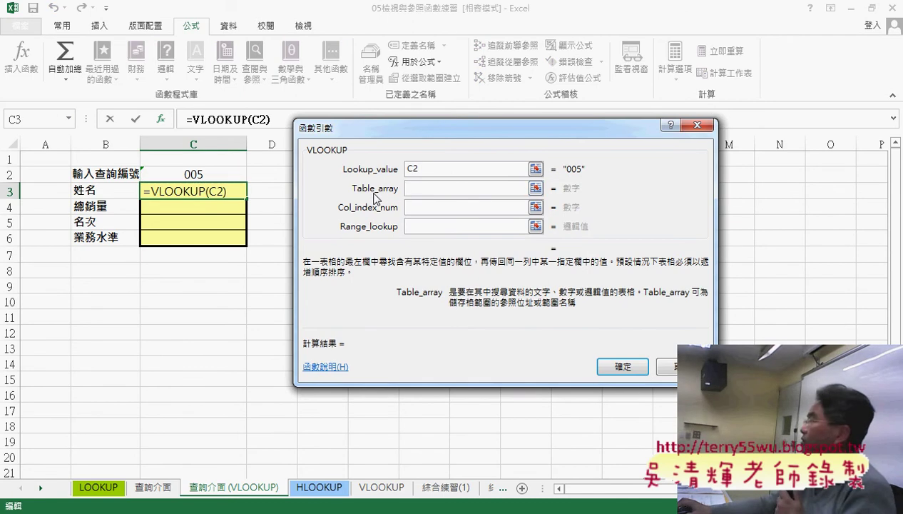
left_click(99, 491)
left_click_drag(360, 129, 469, 138)
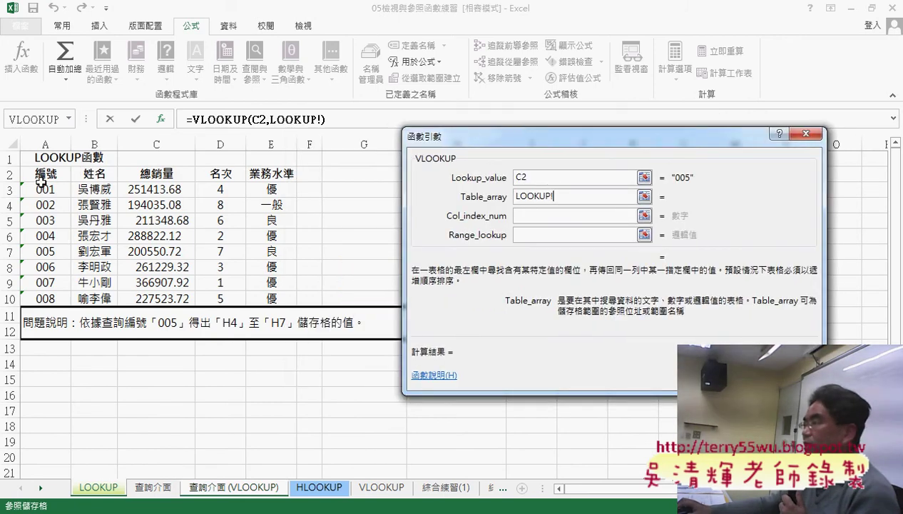
mouse_move(42, 187)
left_mouse_down()
mouse_move(282, 239)
mouse_move(285, 286)
mouse_move(273, 299)
left_mouse_up()
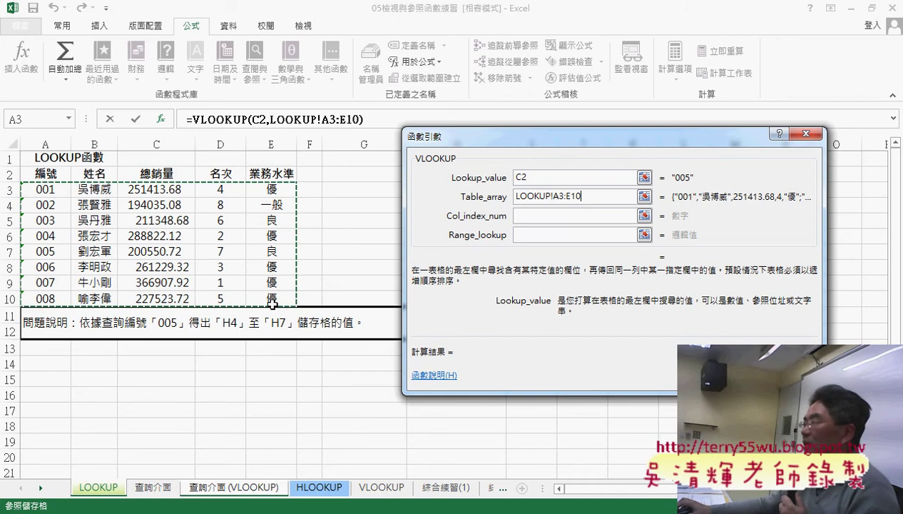
left_click_drag(585, 197, 519, 198)
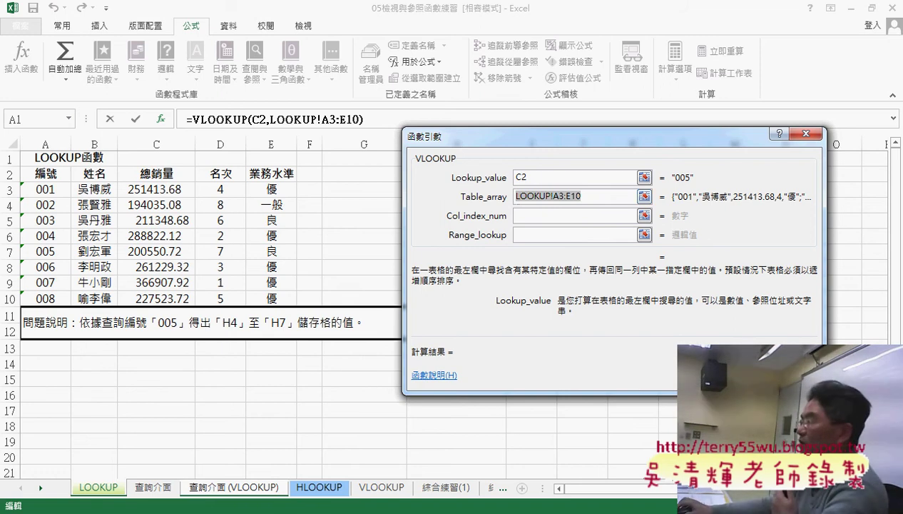
key("Escape")
- Select A3:E10 on the LOOKUP sheet and name it LOOKUP in the Name Box
left_click(98, 487)
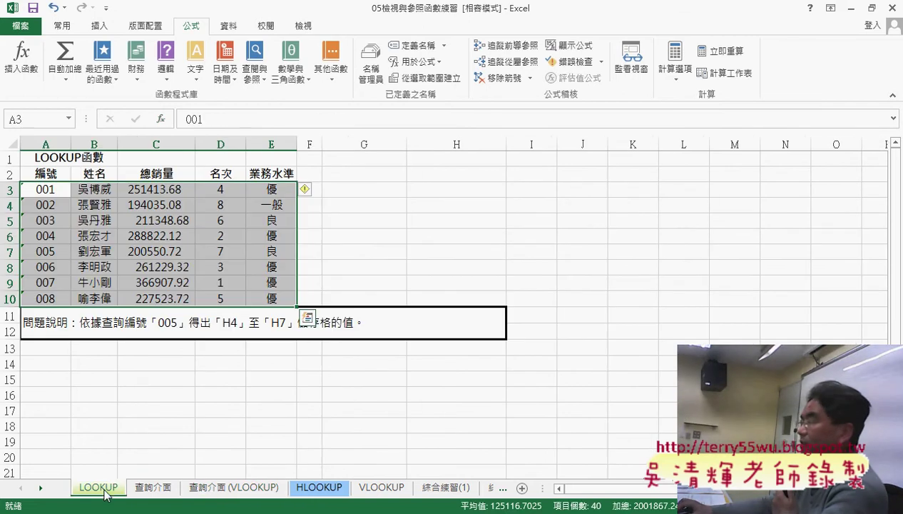
left_click_drag(47, 189, 275, 298)
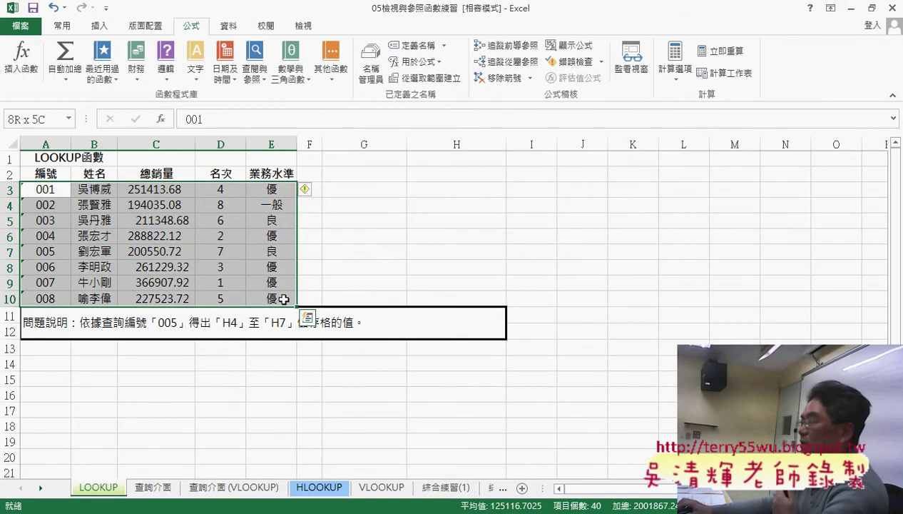
double_click(100, 488)
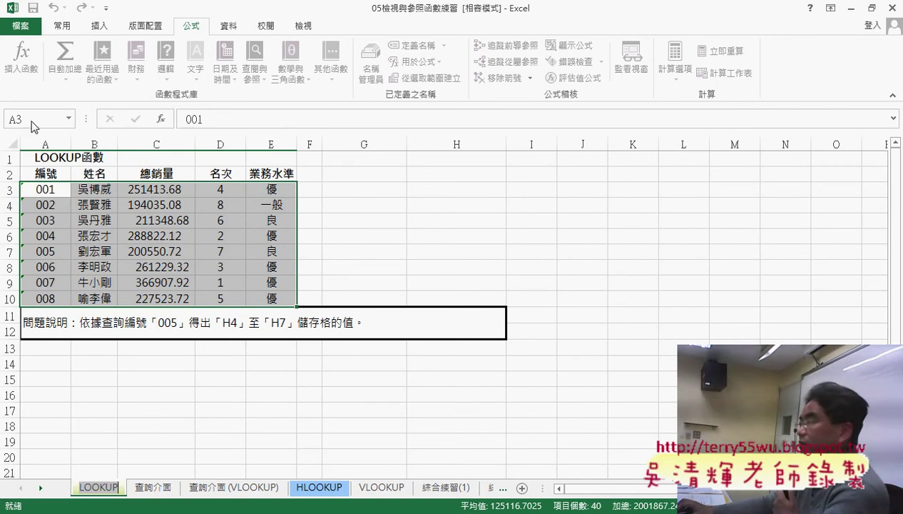
left_click(146, 389)
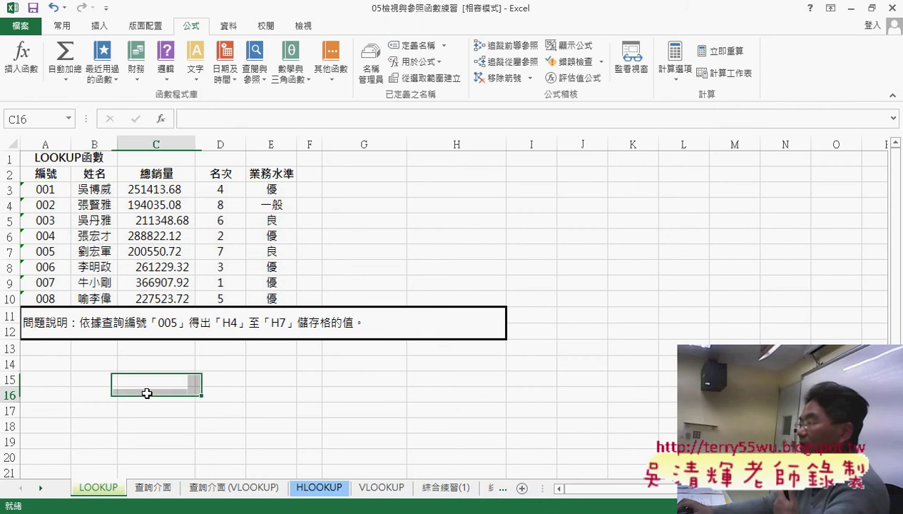
left_click_drag(39, 193, 289, 296)
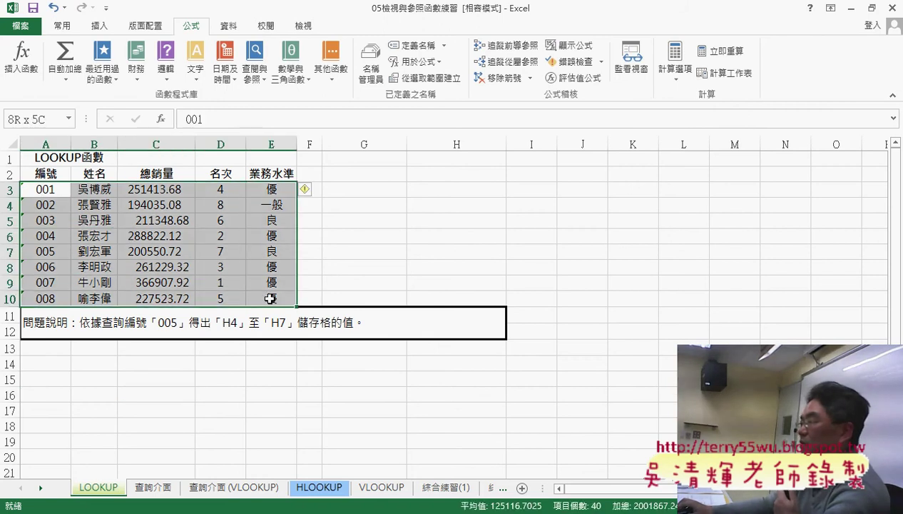
left_click(35, 120)
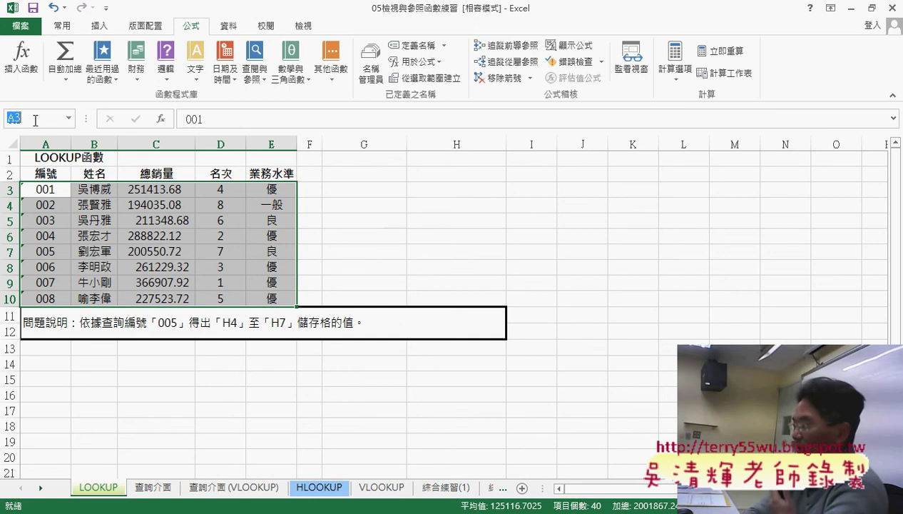
type("LOOKUP")
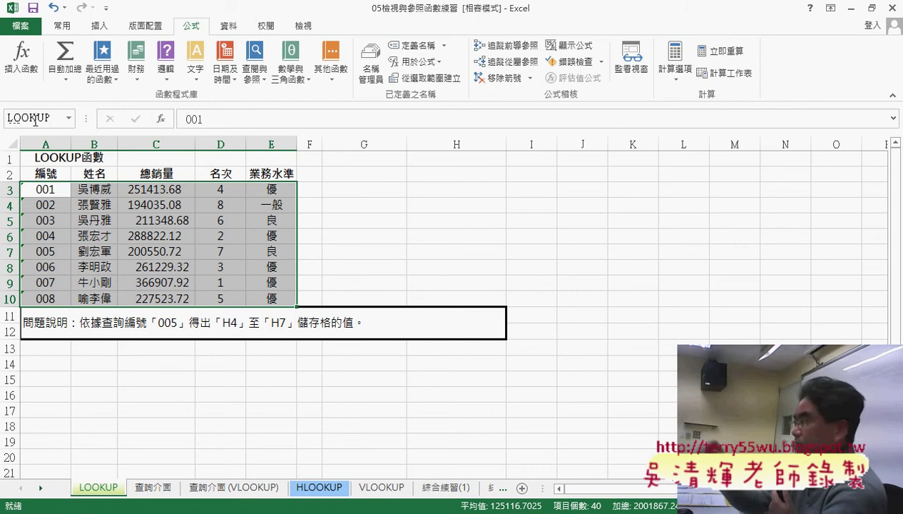
key("Return")
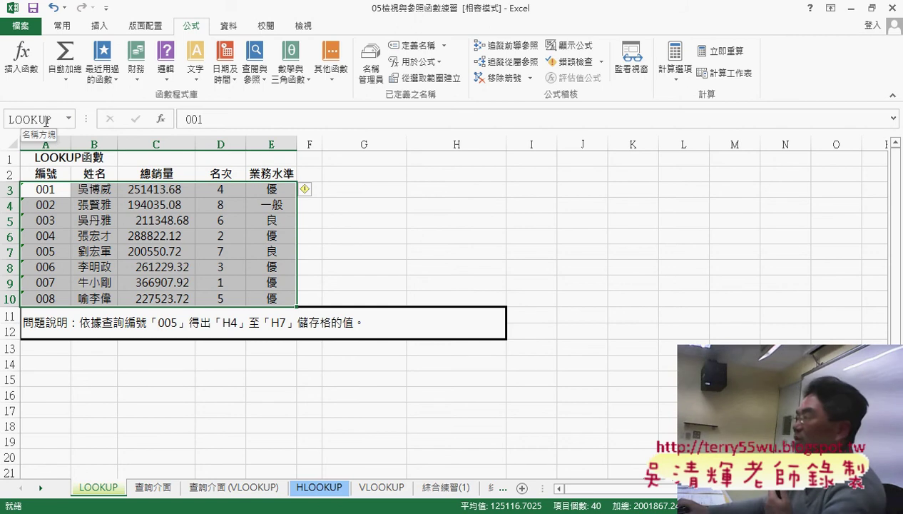
left_click(369, 80)
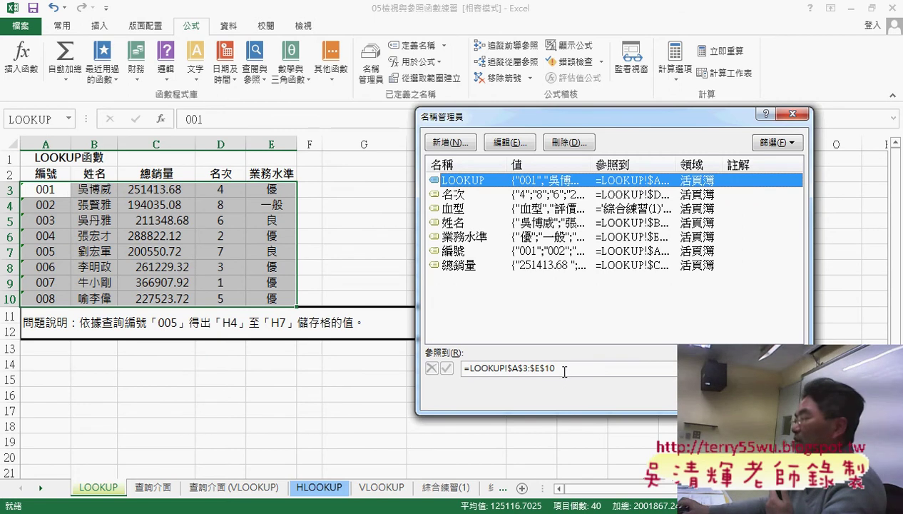
left_click(566, 368)
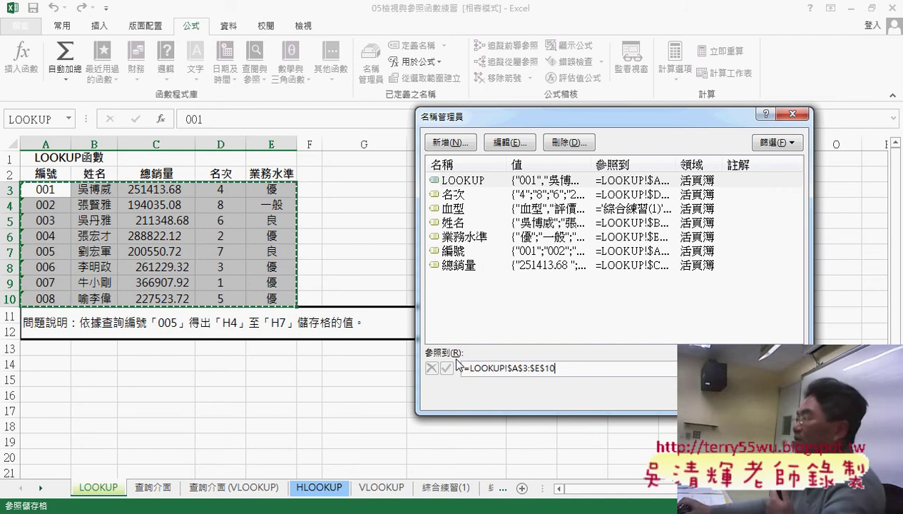
- On 查詢介面 (VLOOKUP), insert VLOOKUP into C3 and open its empty argument fields
key("Escape")
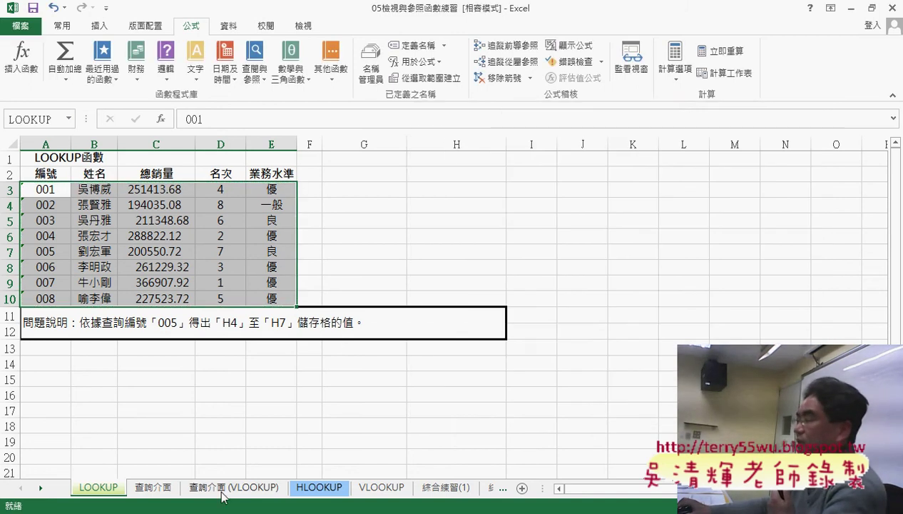
left_click(225, 490)
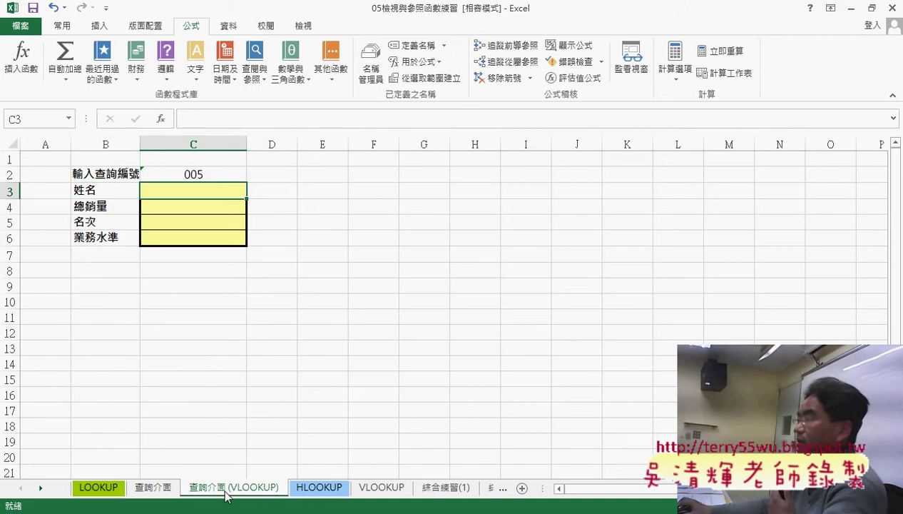
left_click(161, 119)
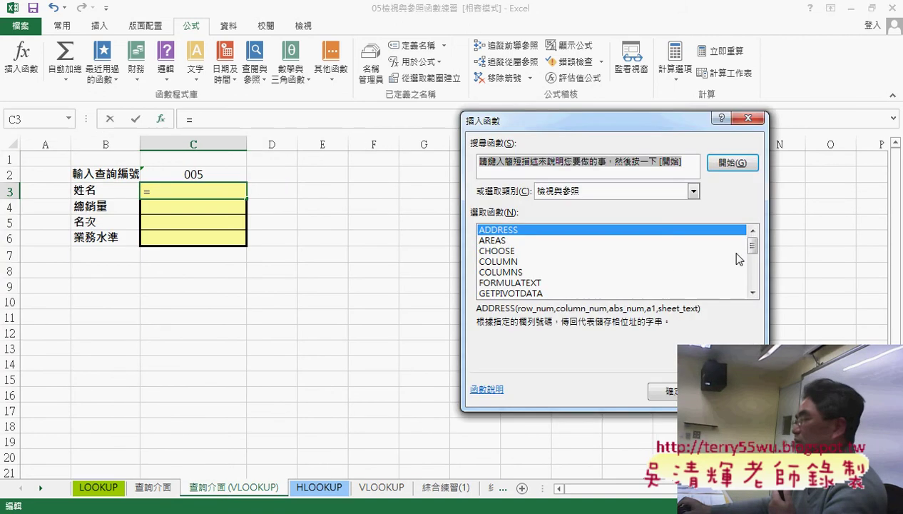
left_click_drag(750, 246, 750, 293)
left_click(563, 293)
double_click(479, 293)
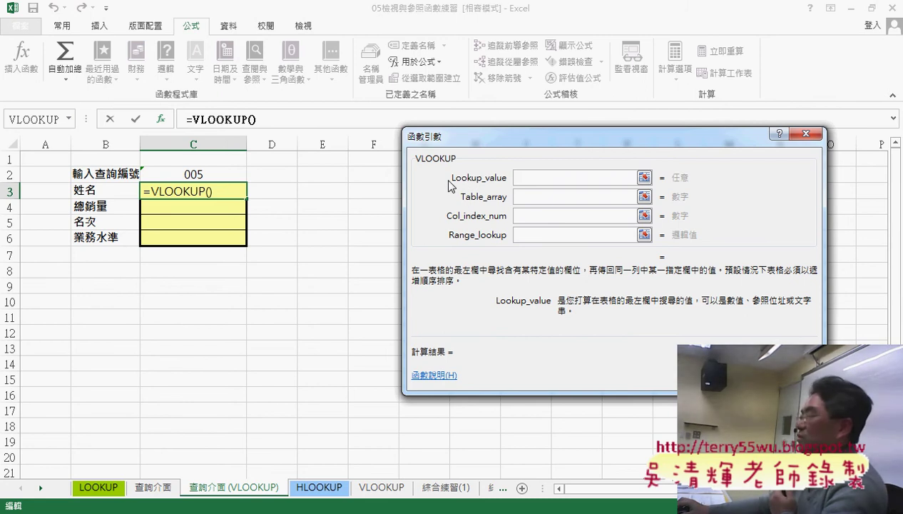
mouse_move(461, 148)
left_mouse_down()
mouse_move(350, 147)
mouse_move(340, 154)
left_mouse_up()
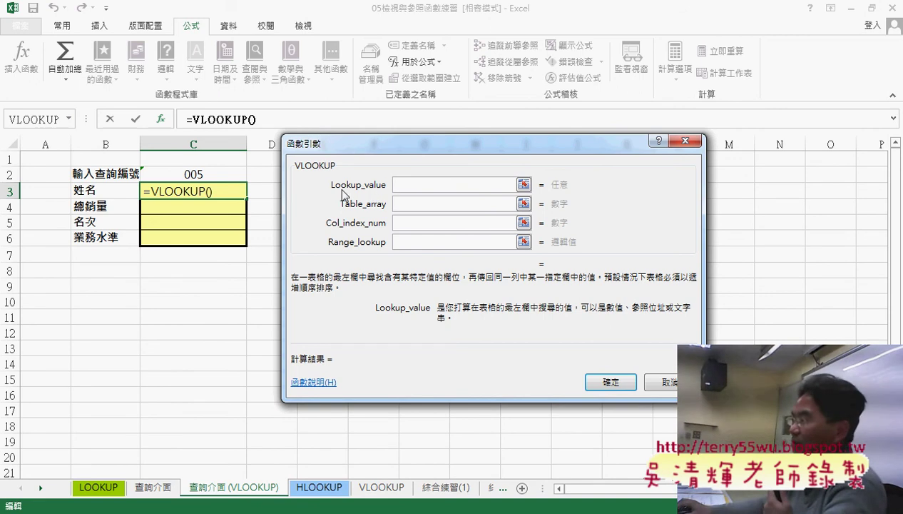
- Set Lookup_value to C2 and Table_array to the named range LOOKUP via Paste Name
left_click(200, 175)
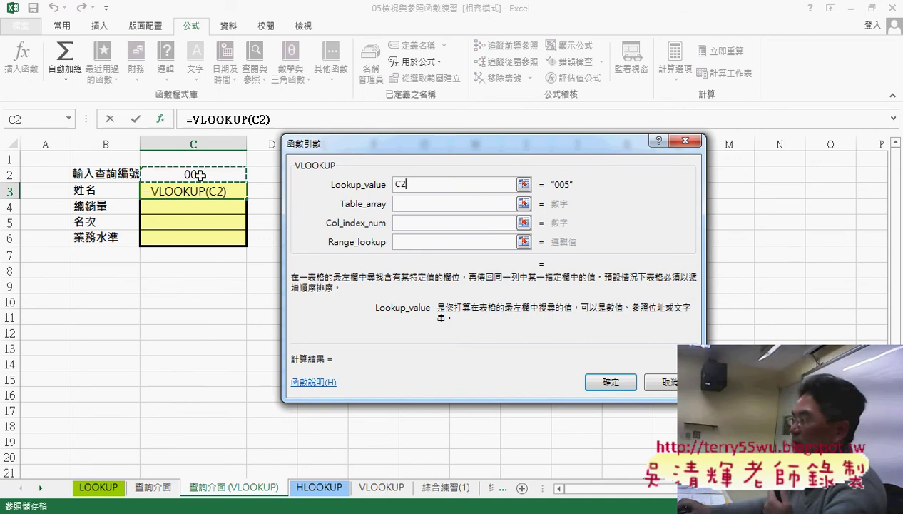
left_click(414, 204)
key("F3")
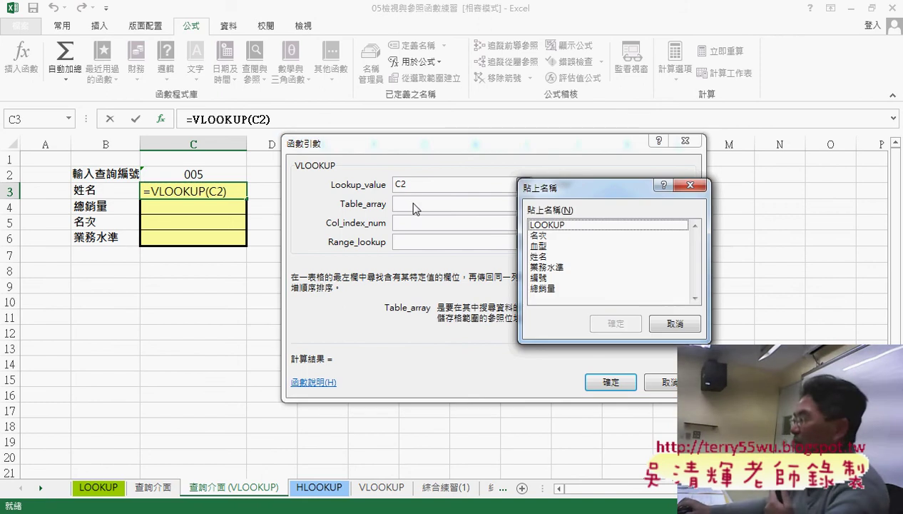
left_click(563, 225)
left_click(614, 324)
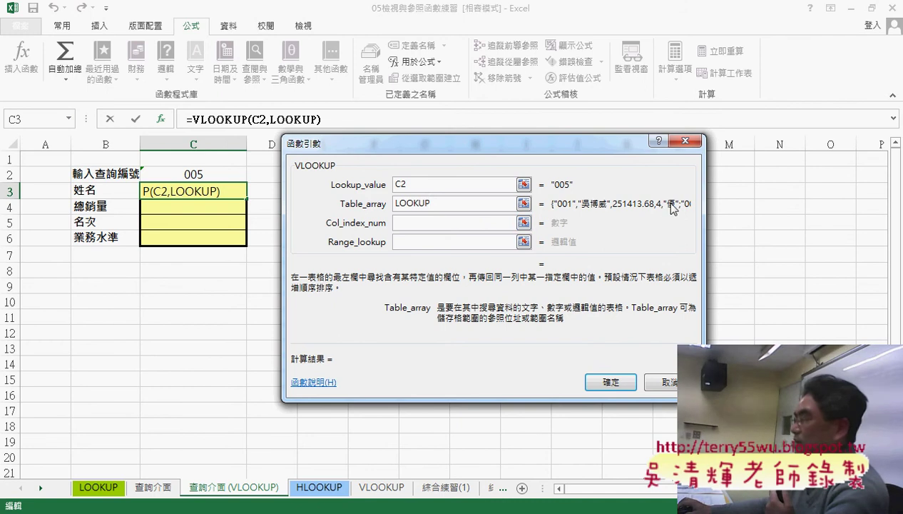
left_click(430, 225)
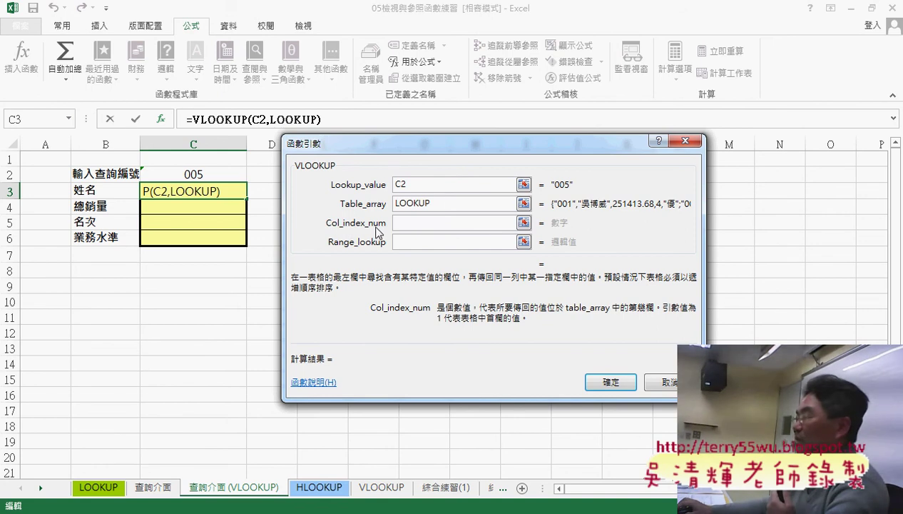
left_click(447, 205)
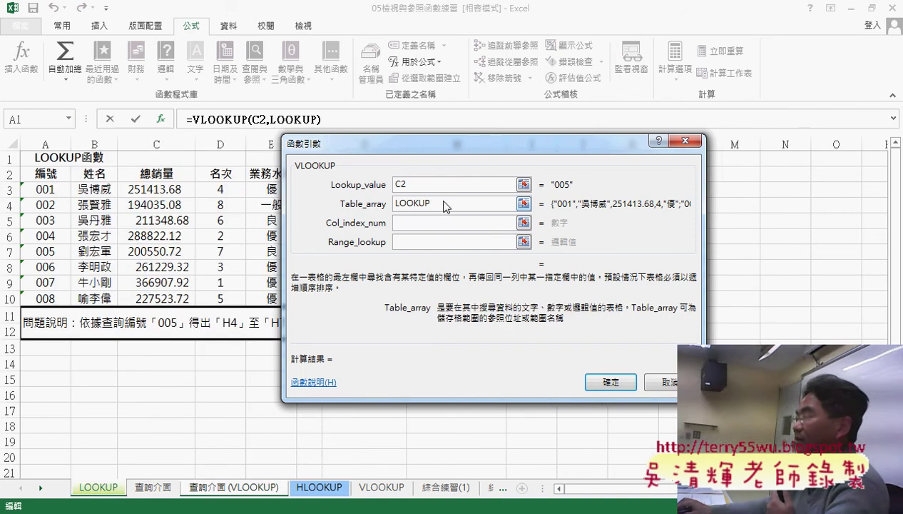
left_click_drag(440, 151, 491, 149)
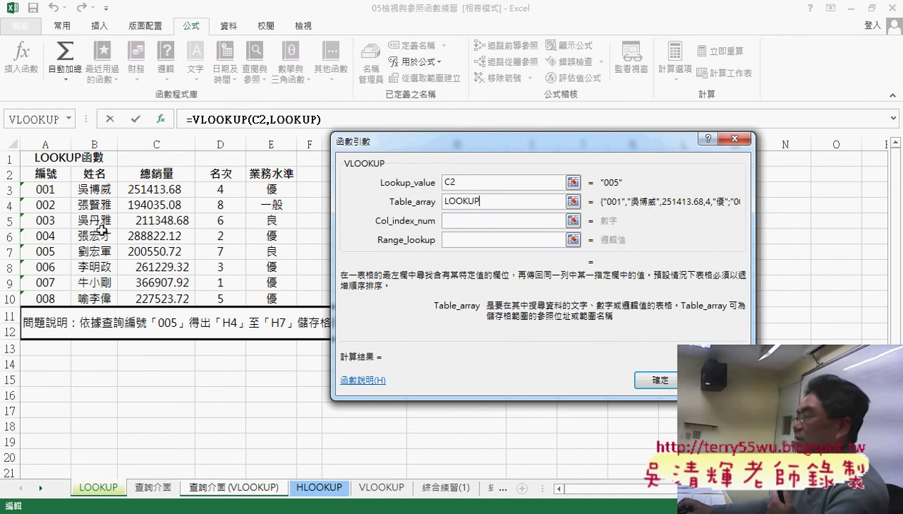
- Give the VLOOKUP column number 2 and match type 0 (exact), making C3 =VLOOKUP(C2,LOOKUP,2,0)
left_click(462, 220)
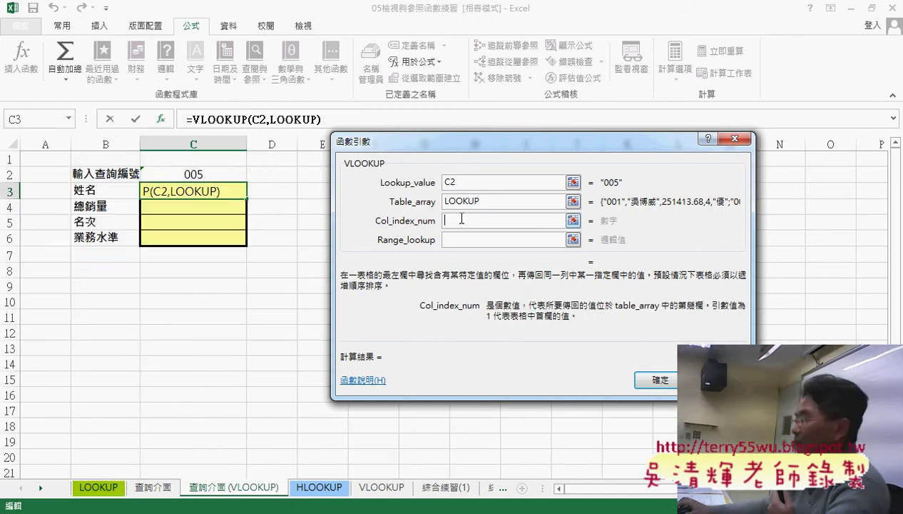
type("2")
key("Tab")
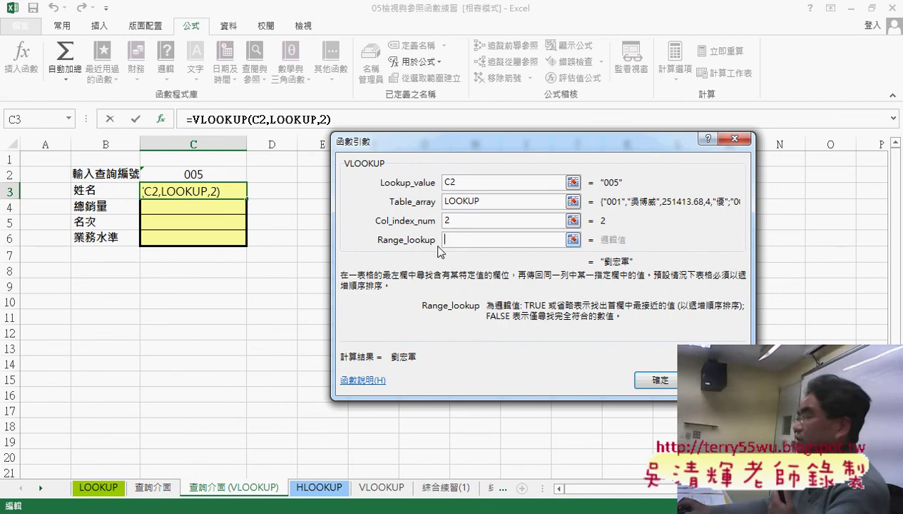
type("0")
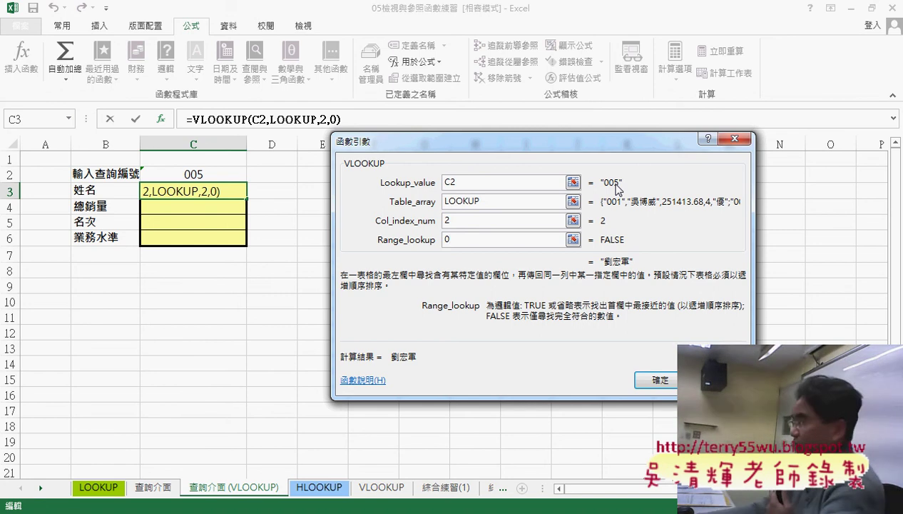
key("BackSpace")
type("1")
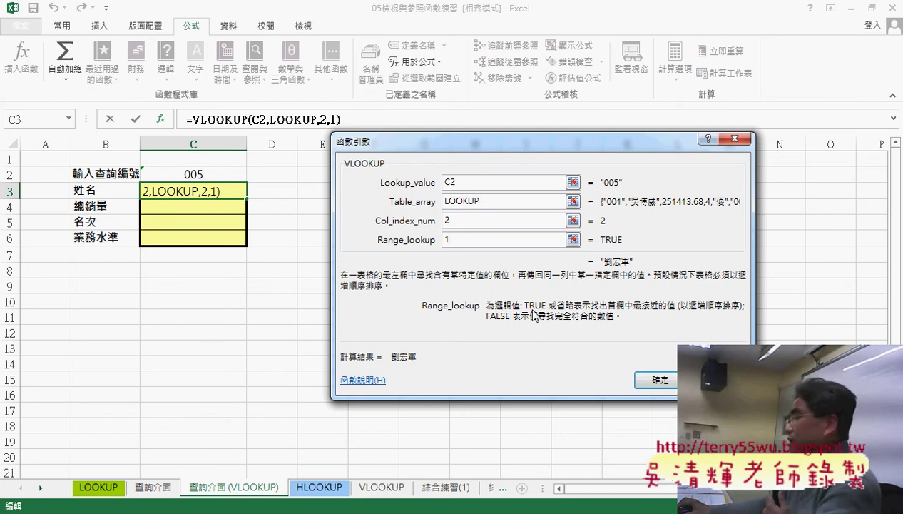
double_click(447, 240)
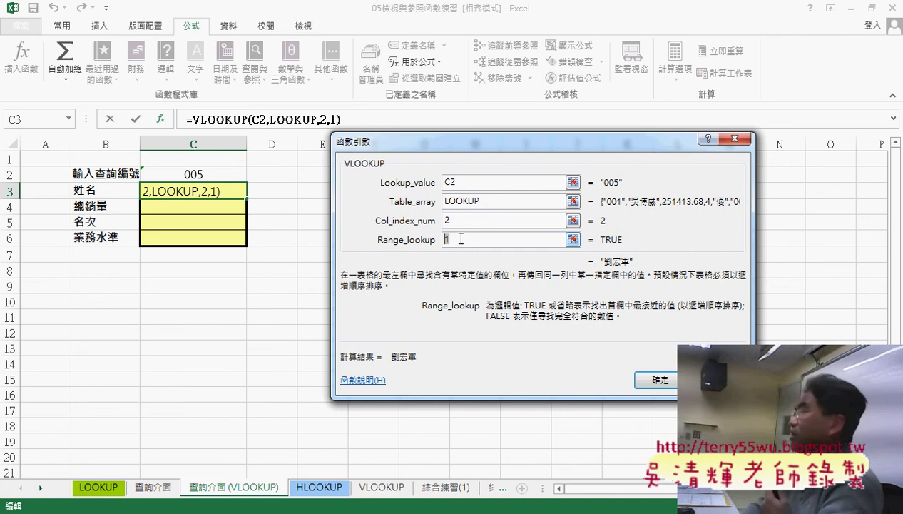
key("BackSpace")
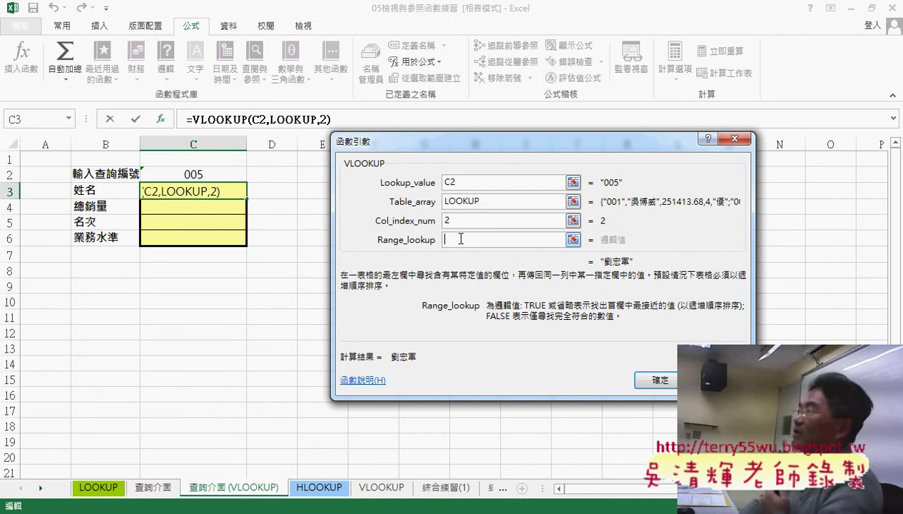
type("0")
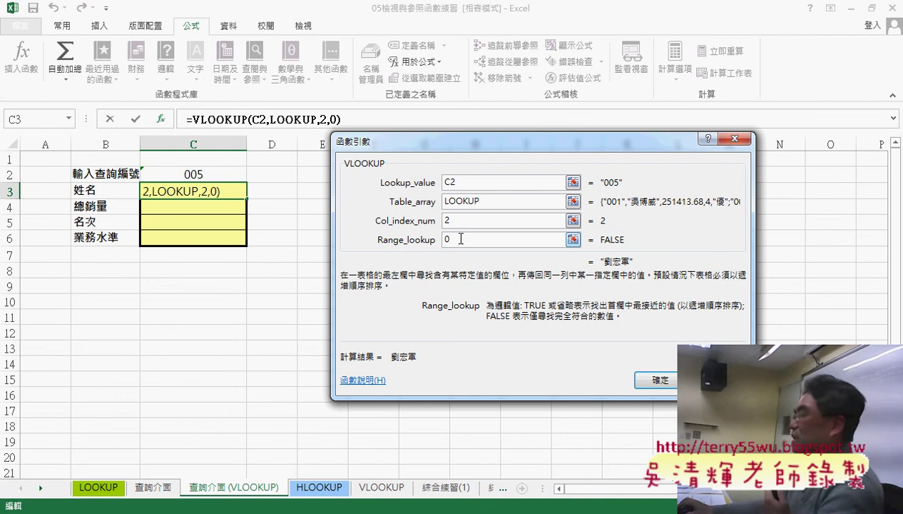
left_click(652, 377)
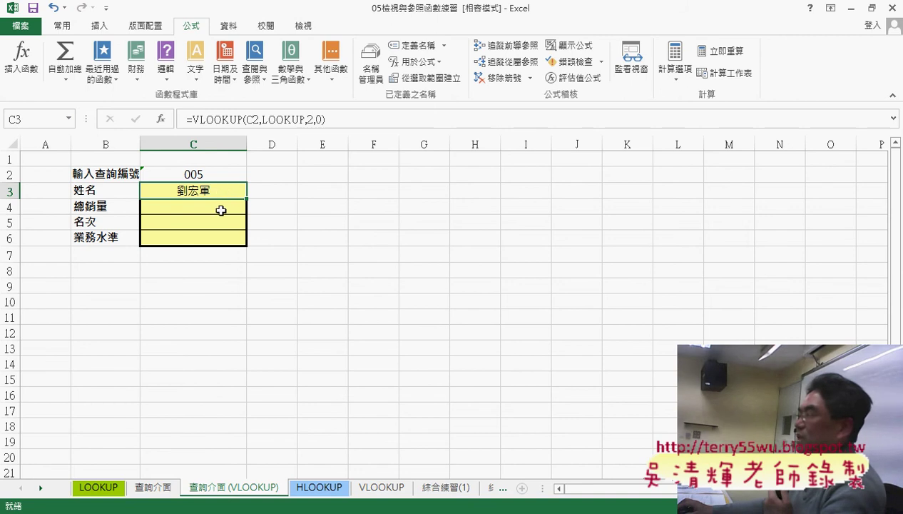
left_click(309, 122)
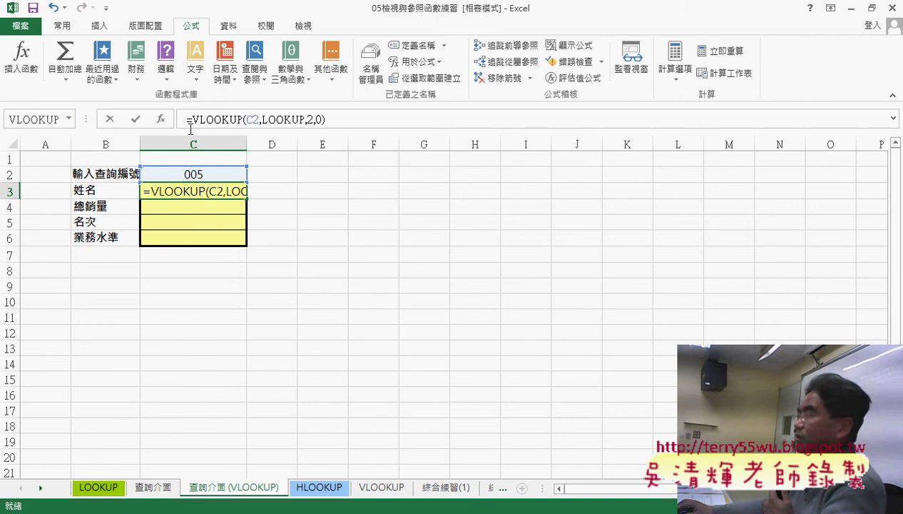
triple_click(191, 122)
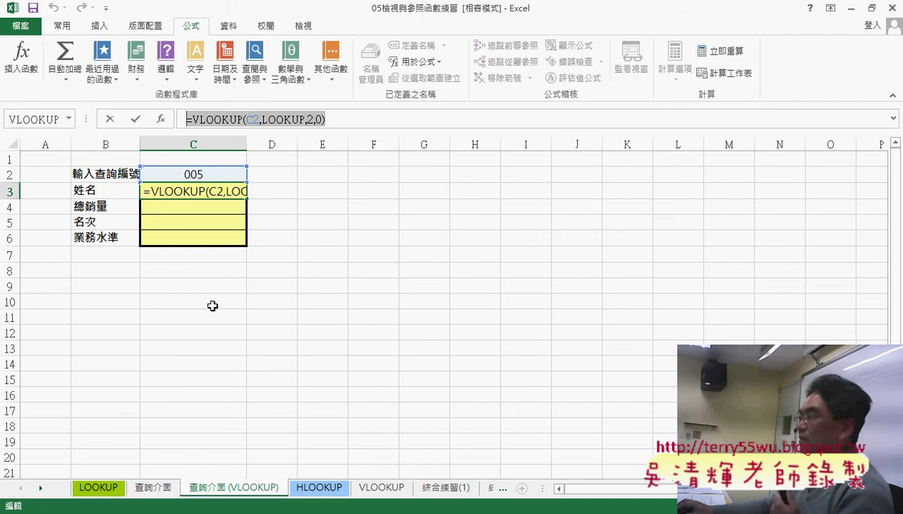
left_click(113, 119)
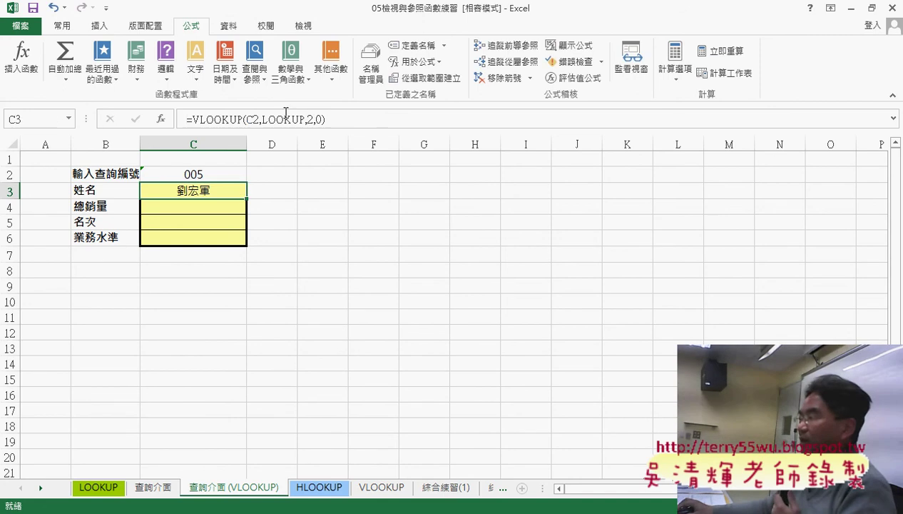
left_click(107, 487)
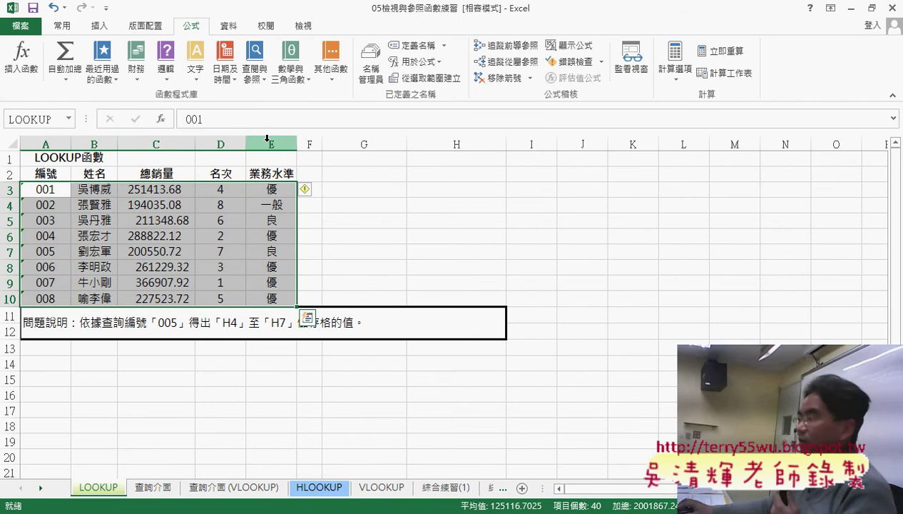
left_click(151, 487)
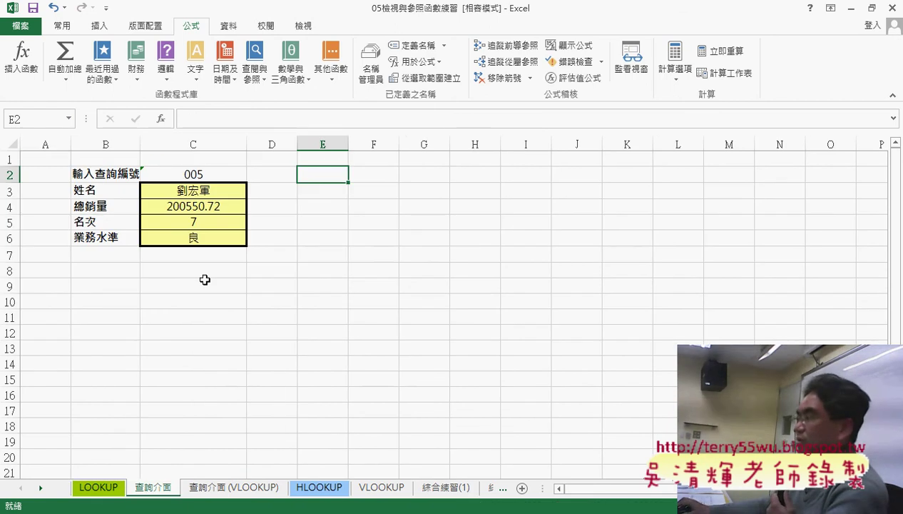
left_click(261, 486)
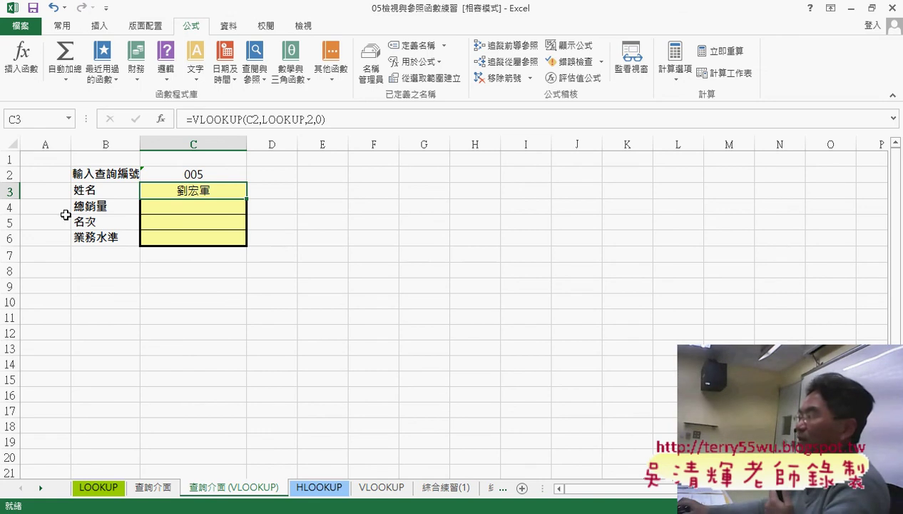
- Insert the Lookup & Reference ROW function into D3 with no argument so it shows 3
left_click(285, 194)
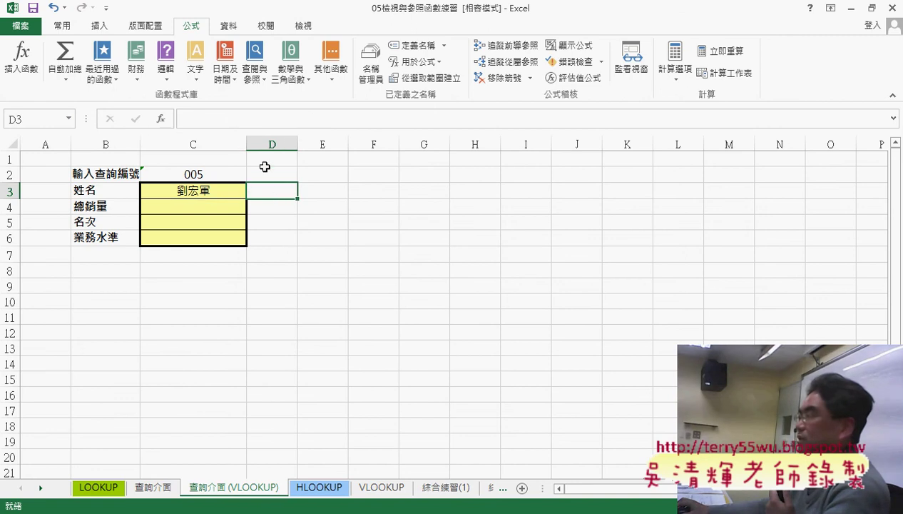
left_click(161, 120)
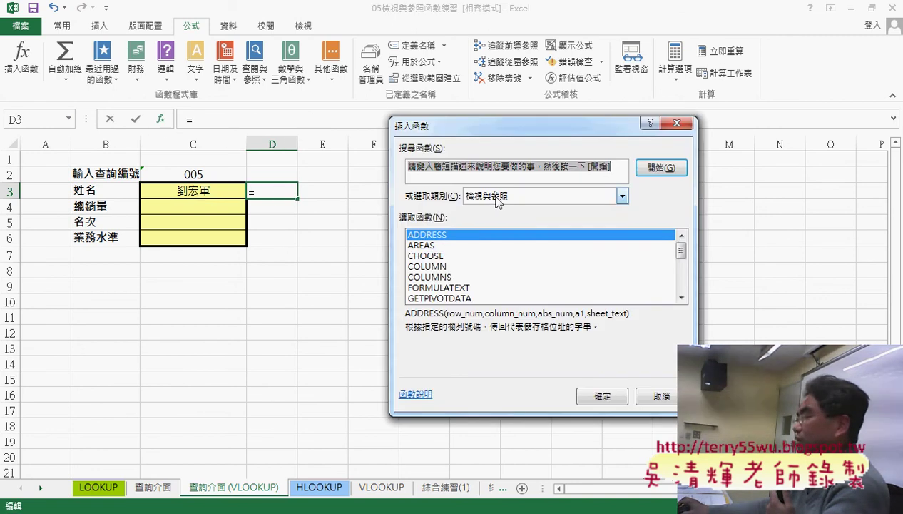
left_click_drag(683, 251, 683, 276)
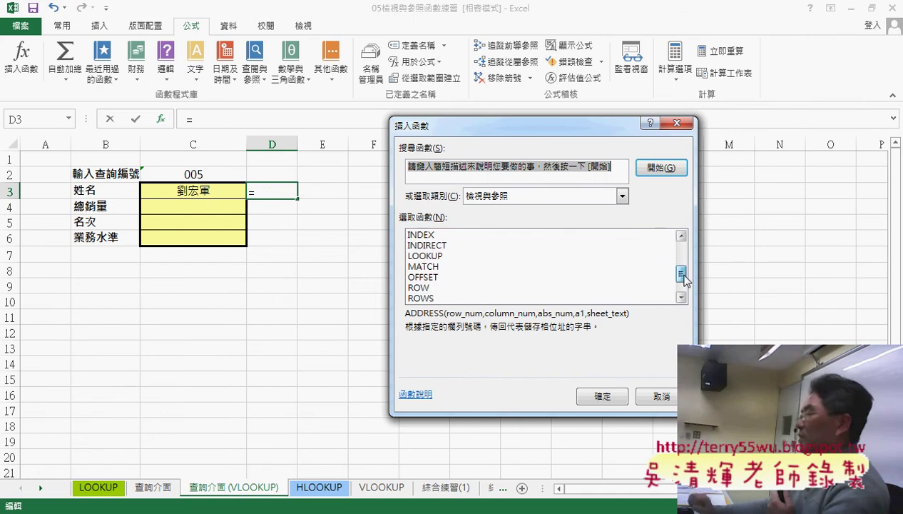
left_click(450, 277)
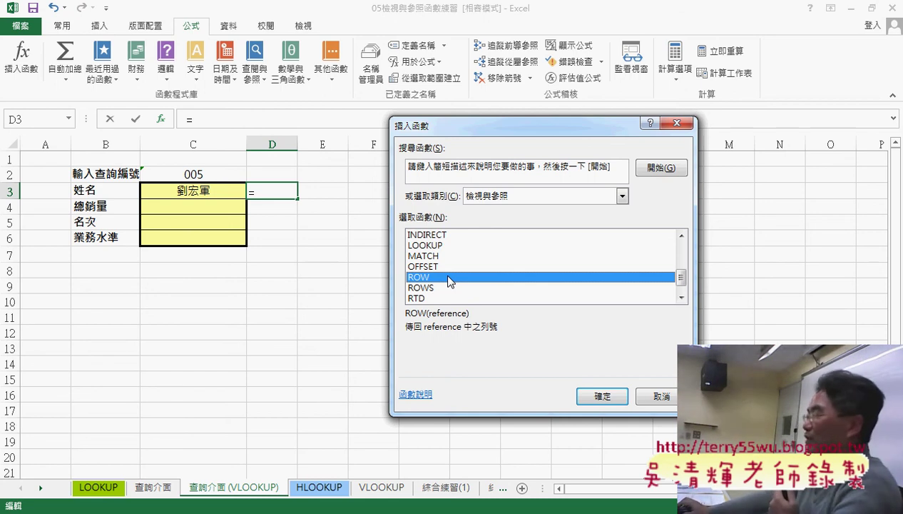
left_click(601, 396)
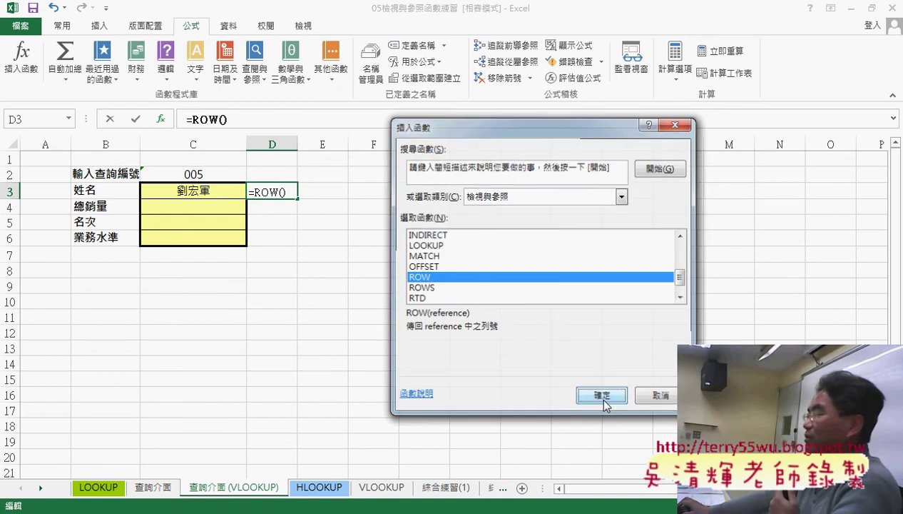
left_click(659, 341)
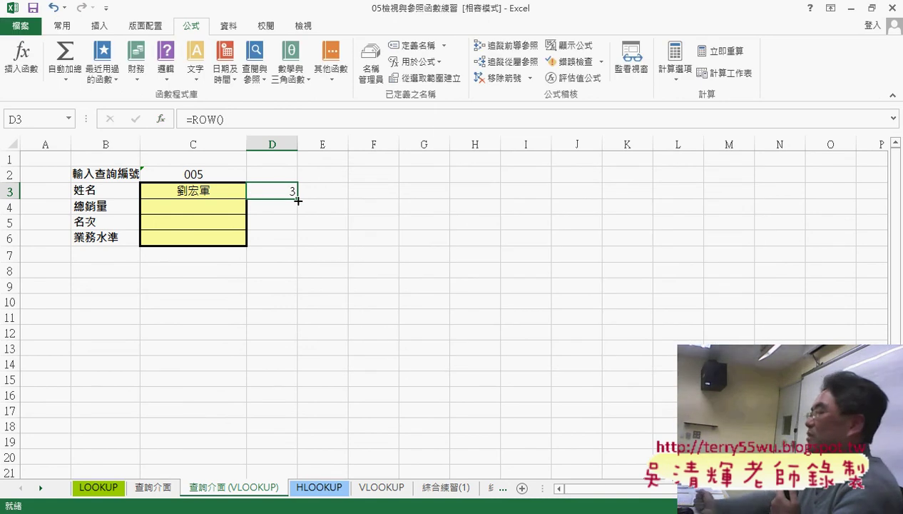
- Fill the row-number formula down to D6, then re-enter =ROW() in D3
left_click_drag(297, 198, 299, 247)
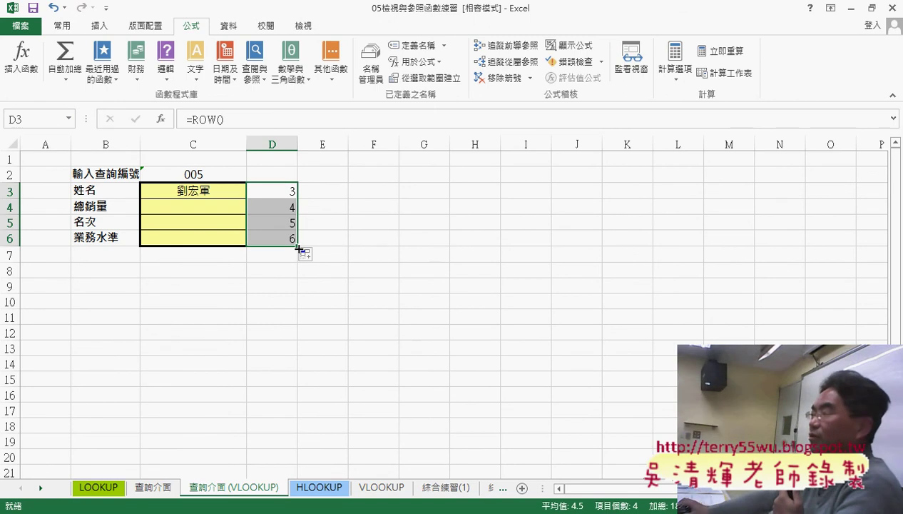
left_click(222, 192)
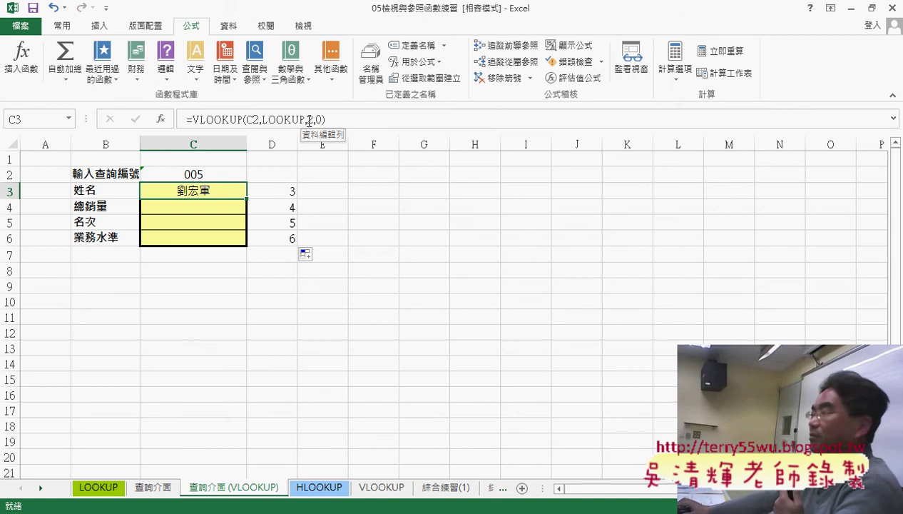
left_click(292, 191)
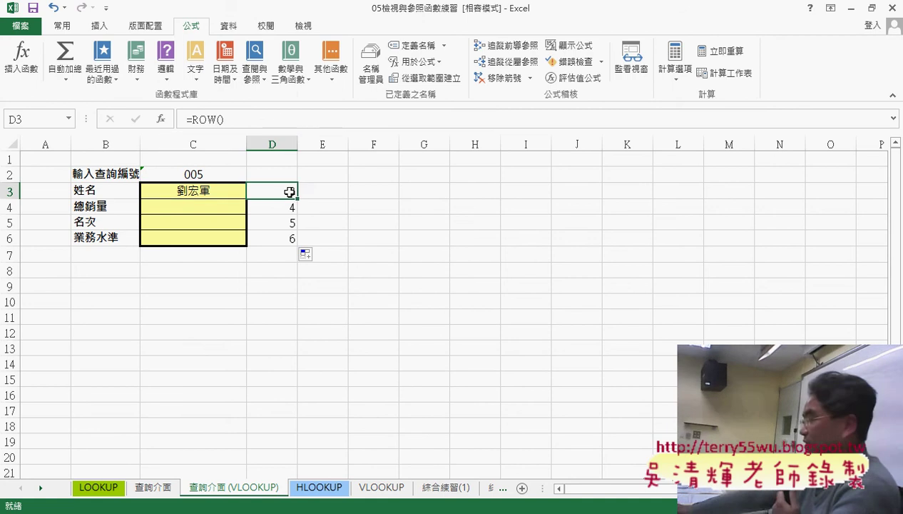
type("=ROW()")
key("Return")
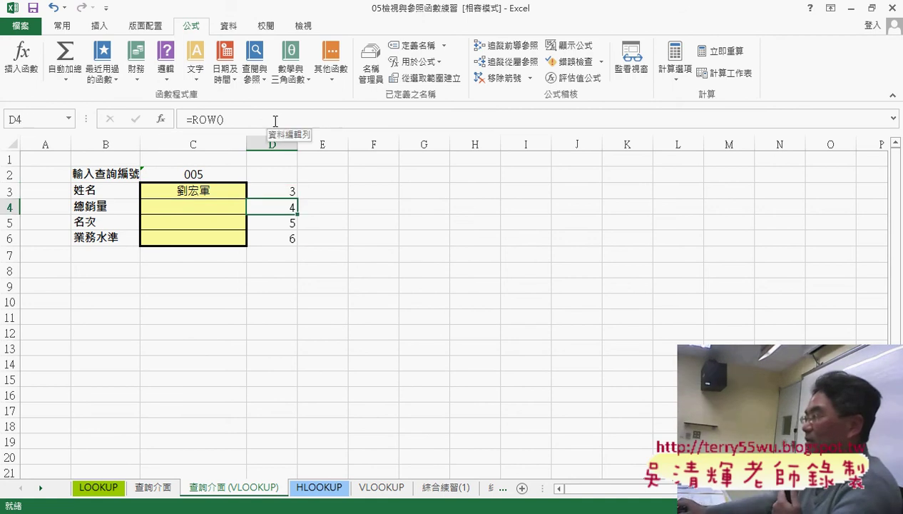
- Change D3 to =ROW()-1 and fill it down to D6, showing 2 through 5
left_click(282, 189)
left_click(280, 115)
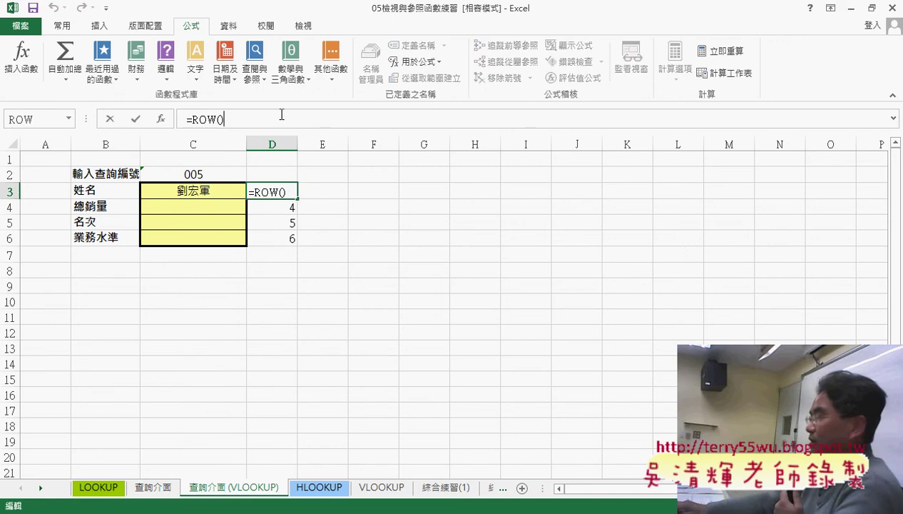
type("-1")
key("Return")
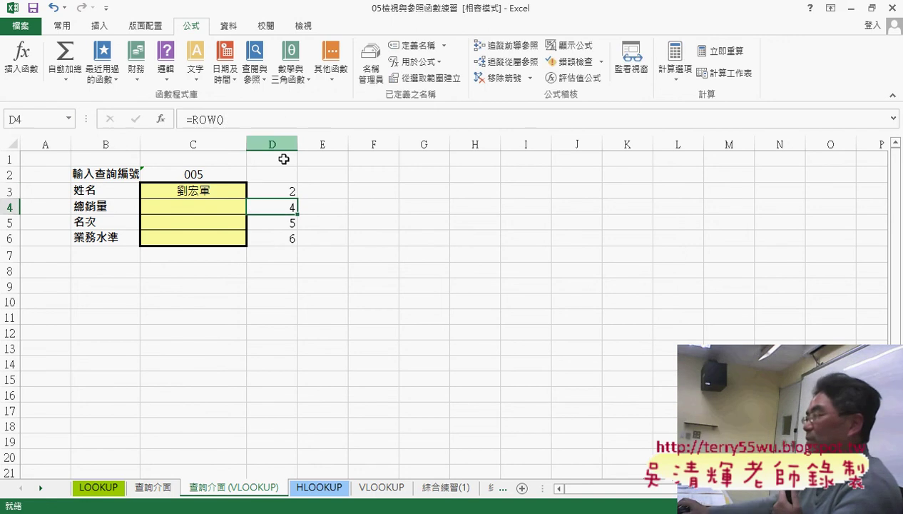
left_click(283, 189)
left_click_drag(298, 197, 298, 245)
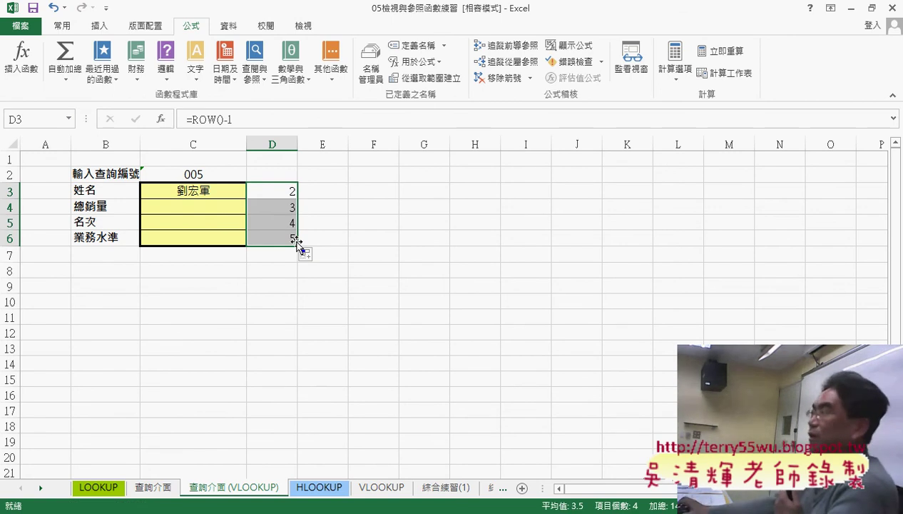
left_click(227, 195)
- In C3's formula bar, start replacing the column number 2 with row()-1
left_click(309, 119)
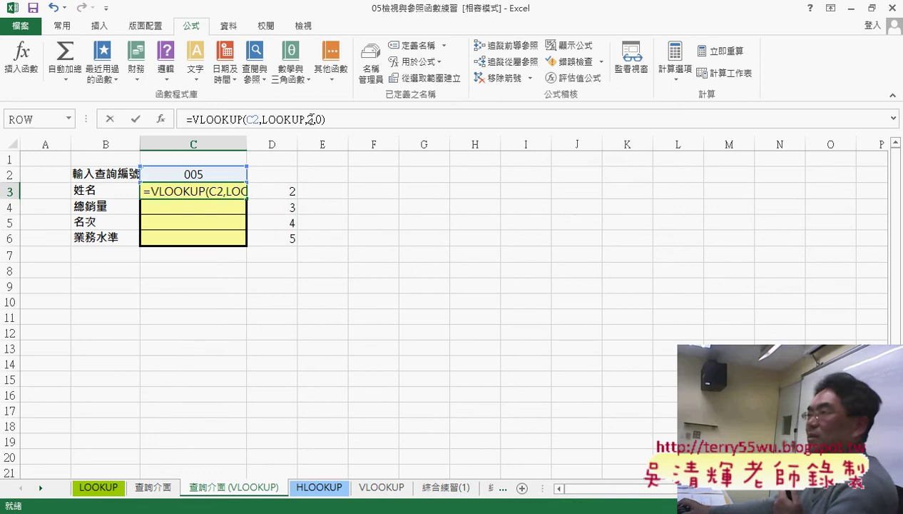
double_click(308, 119)
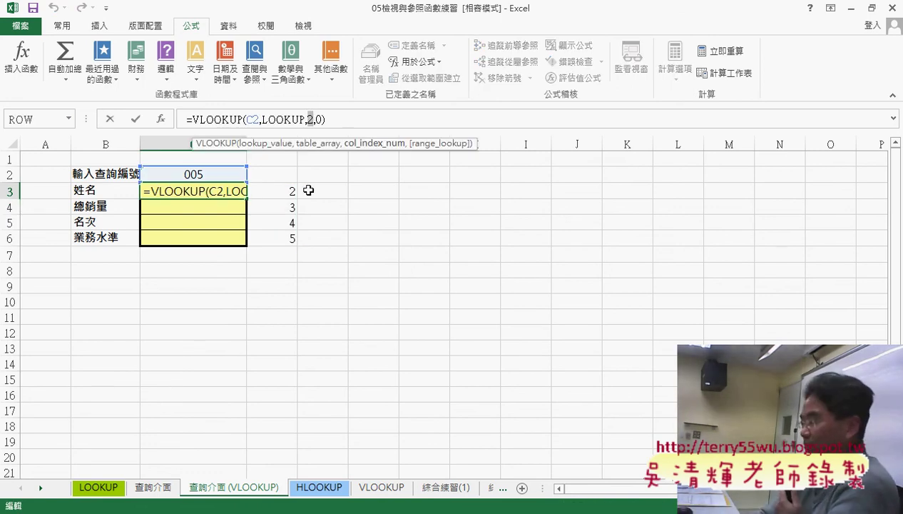
type("h")
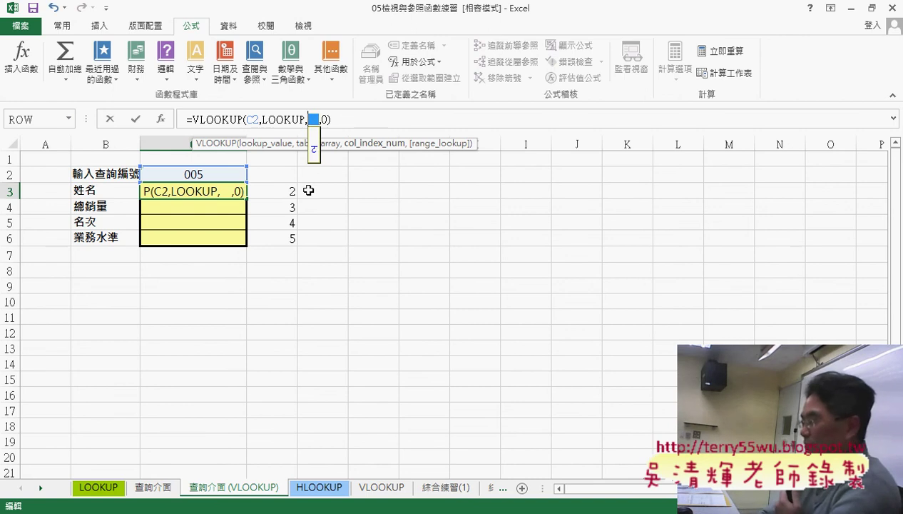
key("BackSpace")
type("row")
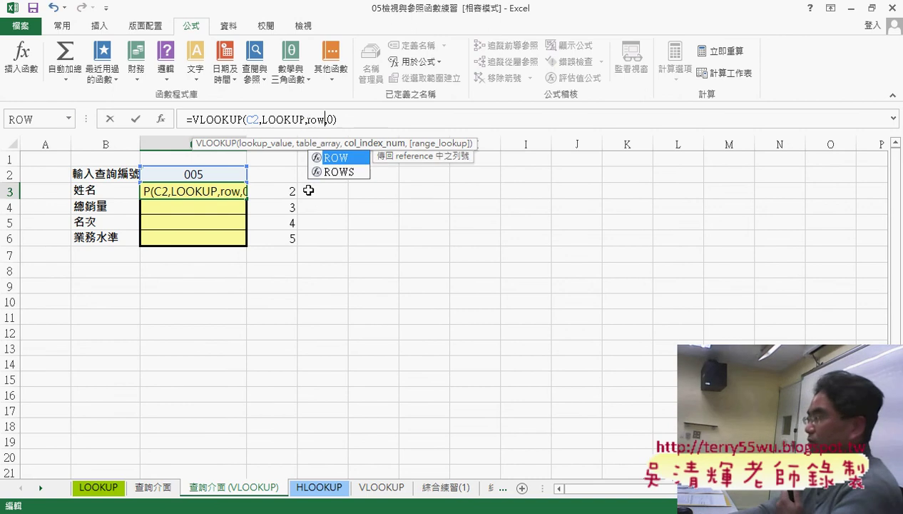
type("()")
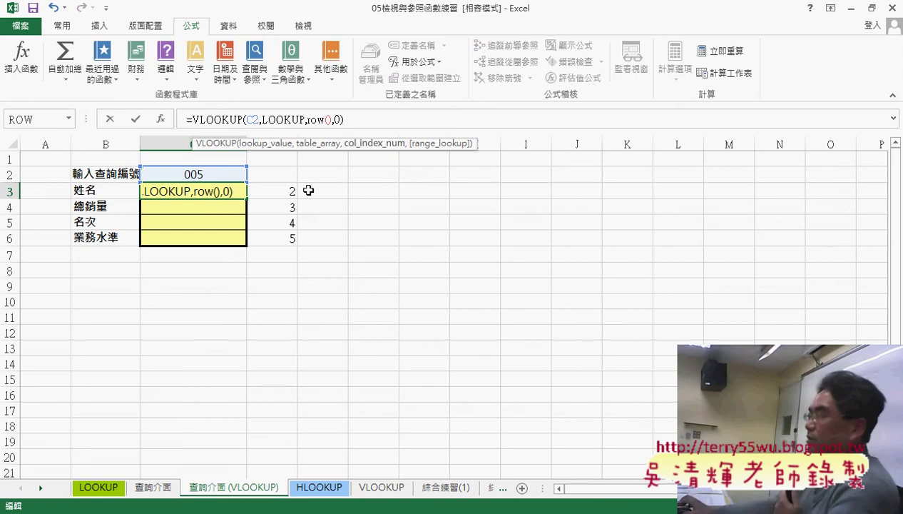
type("-1")
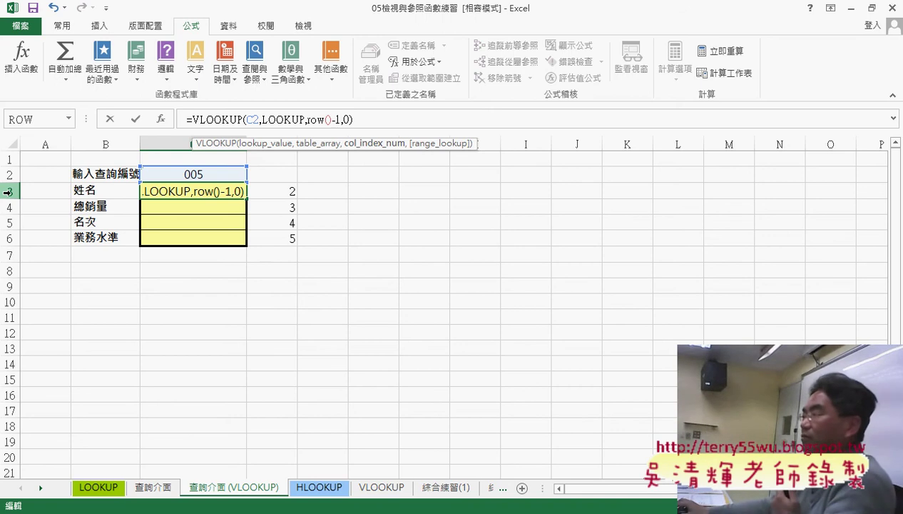
- Lock C3's reference as C$2 and fill =VLOOKUP(C$2,LOOKUP,ROW()-1,0) down to C6
left_click(135, 119)
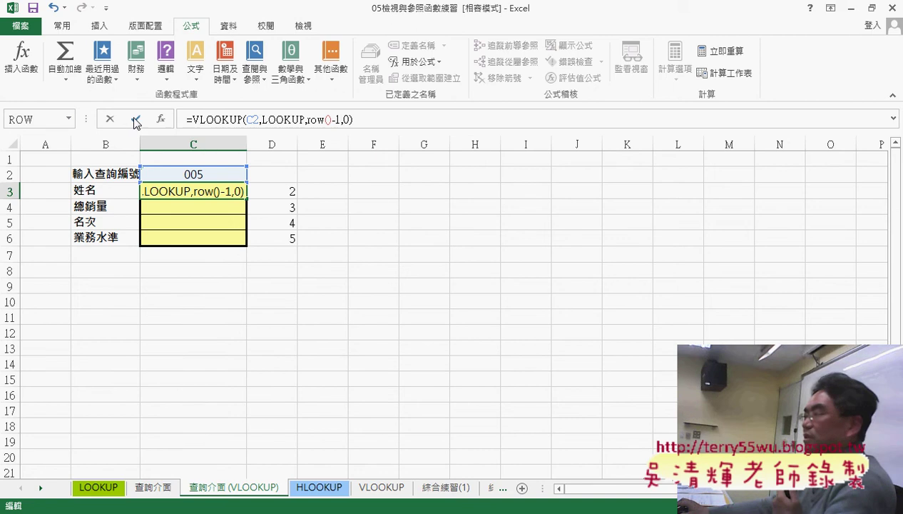
left_click_drag(246, 199, 242, 244)
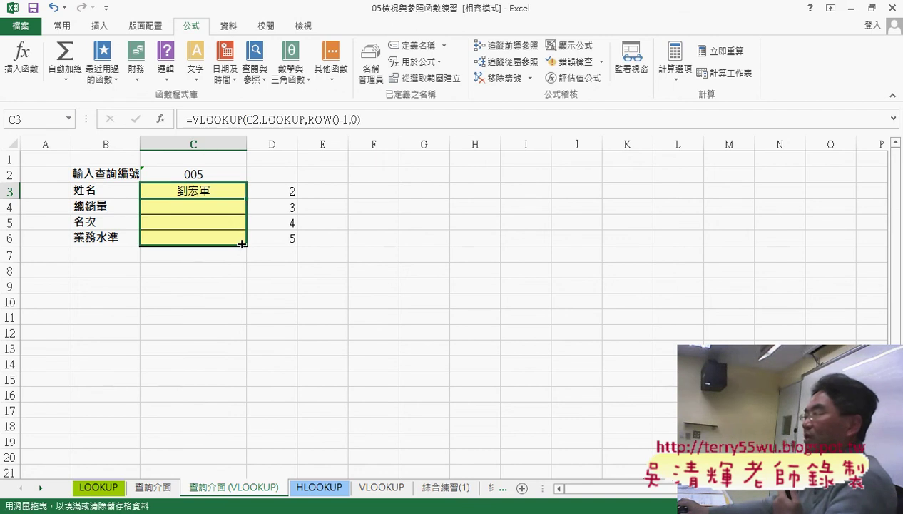
left_click(266, 120)
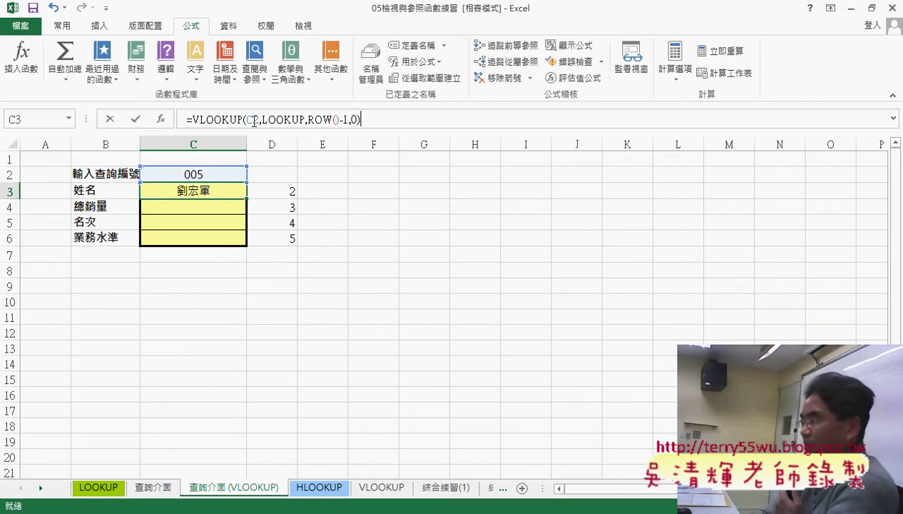
key("Left")
key("Left")
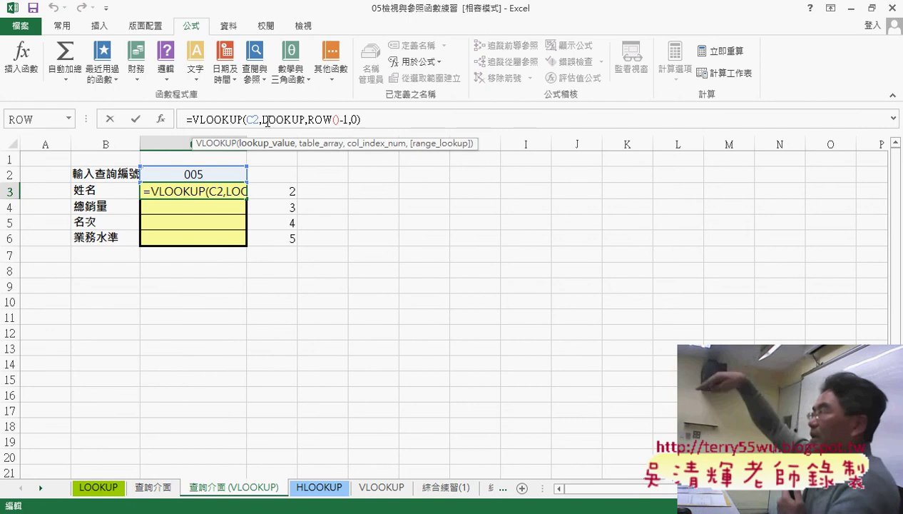
type("$")
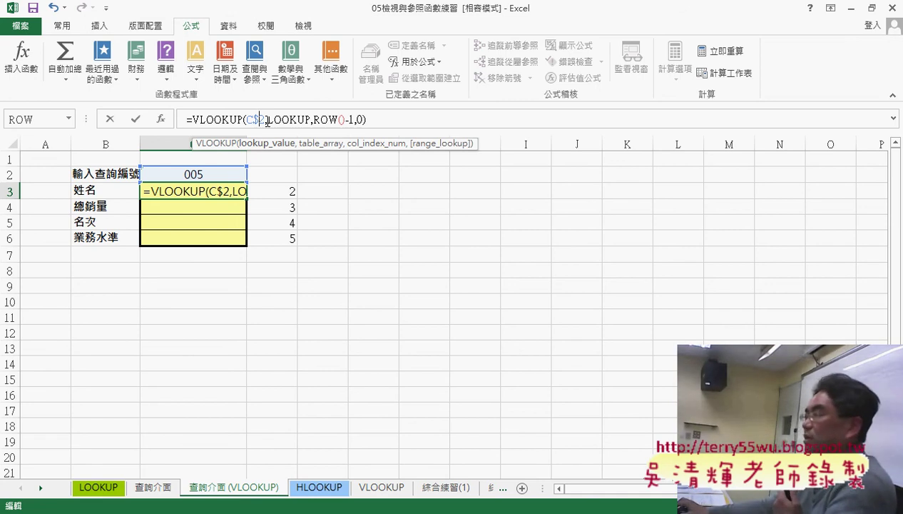
left_click(139, 118)
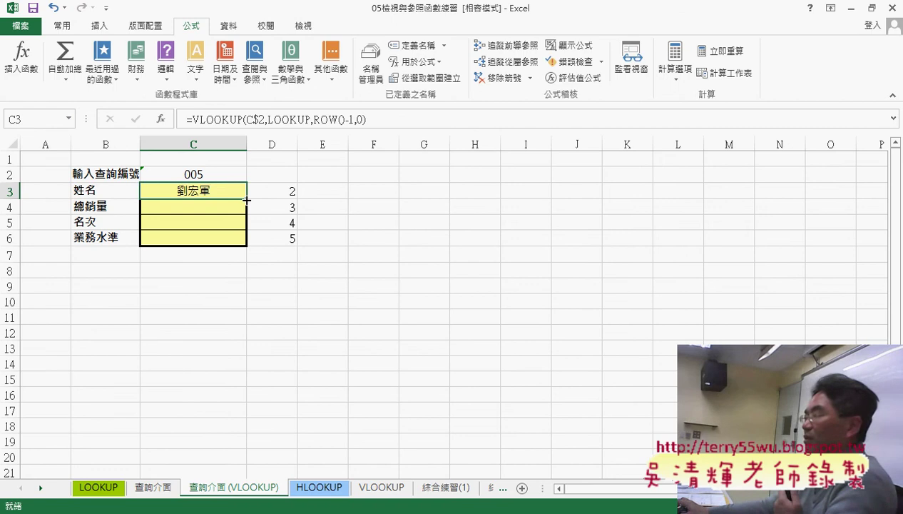
left_click_drag(247, 200, 244, 250)
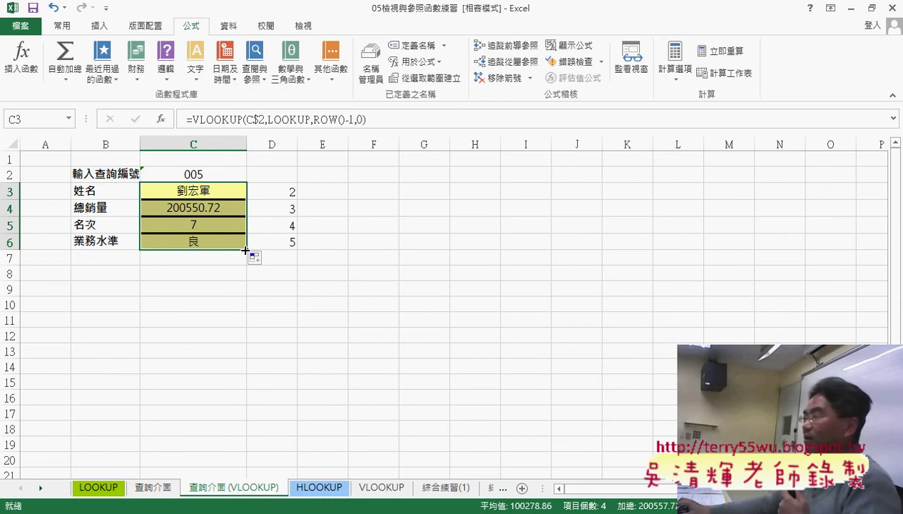
- Review the ROW() argument in C3's formula, then delete the helper numbers in D3:D6
left_click(228, 191)
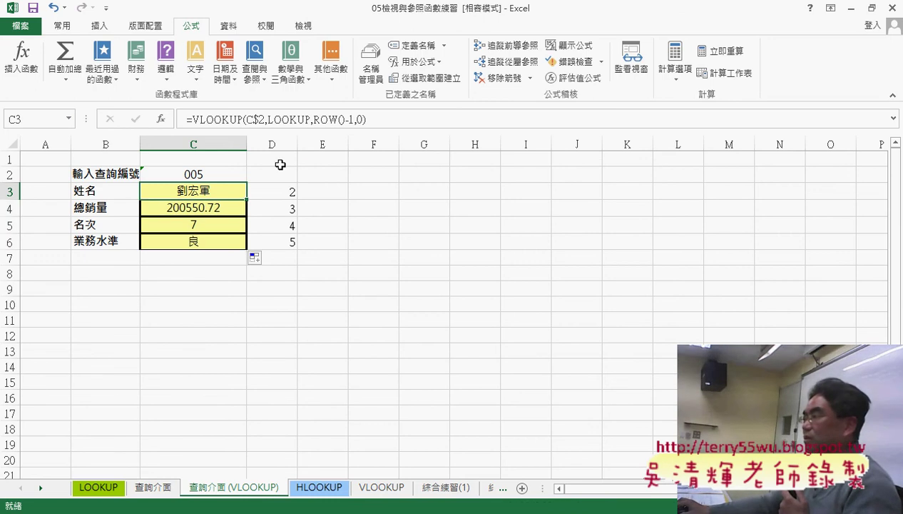
left_click(321, 119)
left_click_drag(315, 120, 355, 120)
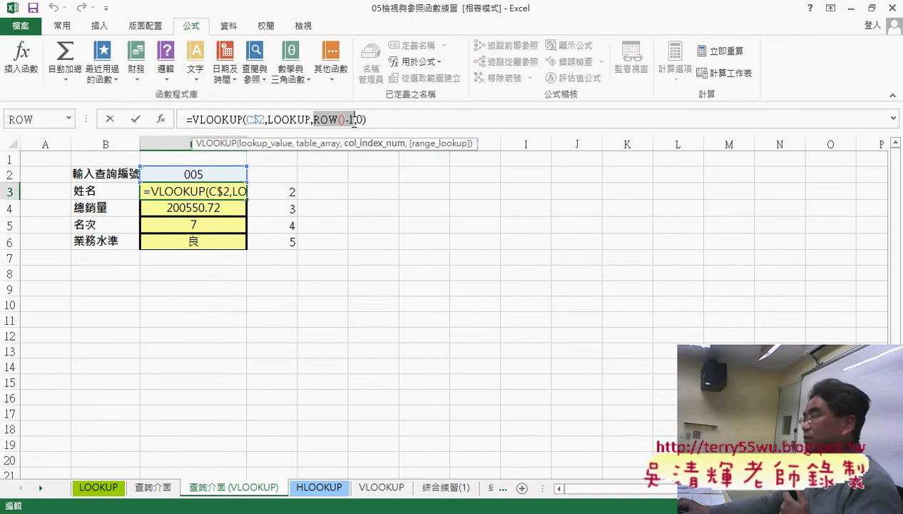
left_click(110, 120)
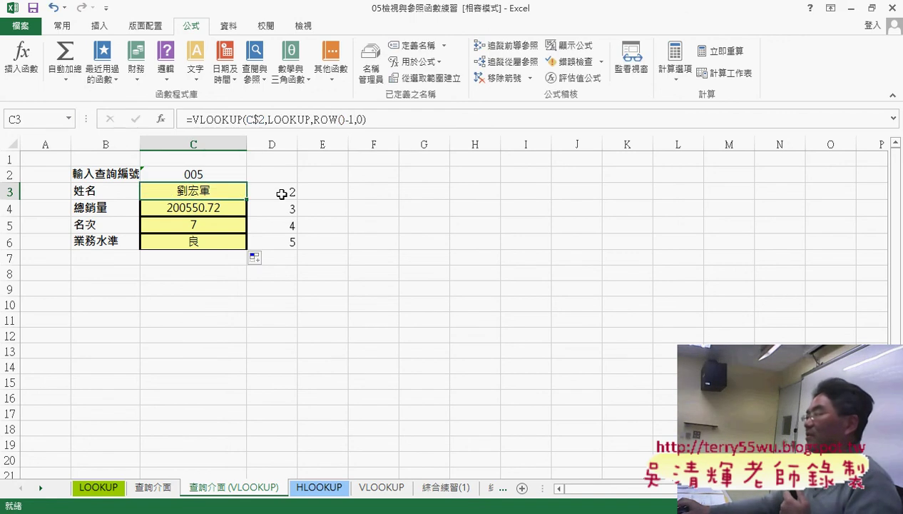
left_click(283, 194)
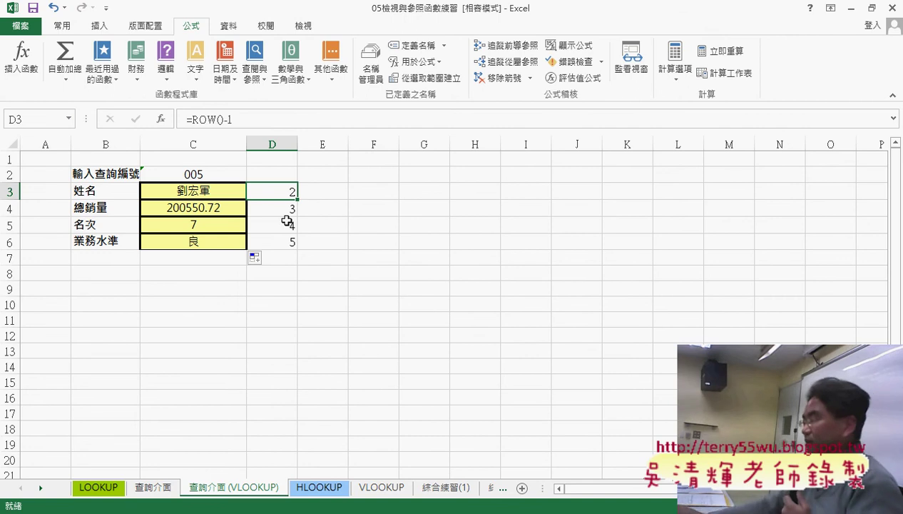
left_click_drag(285, 194, 284, 237)
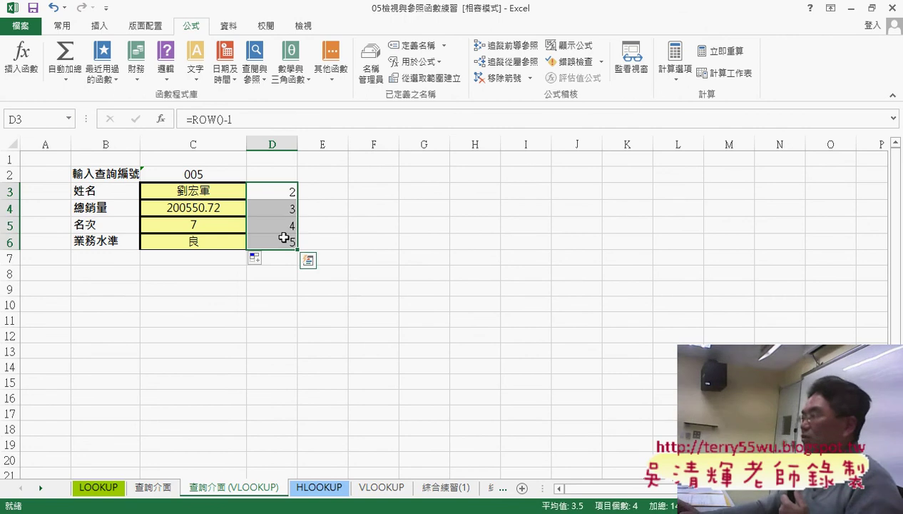
key("Delete")
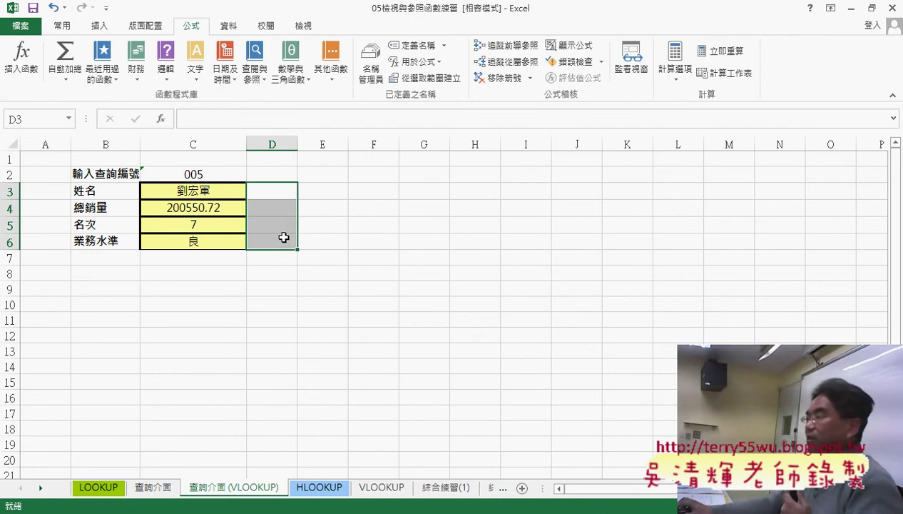
- Check the formulas in C3 through C6, then switch to the 查詢介面 sheet
left_click(204, 187)
left_click(200, 208)
left_click(200, 224)
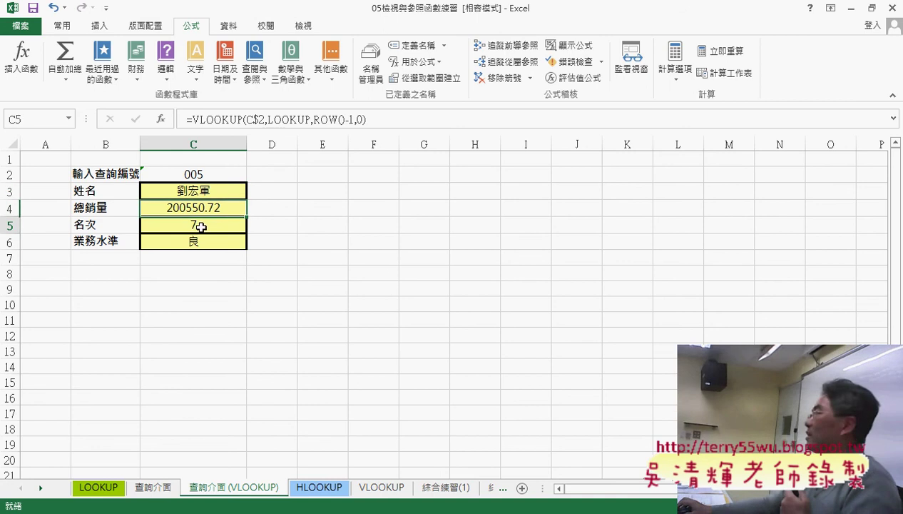
left_click(201, 241)
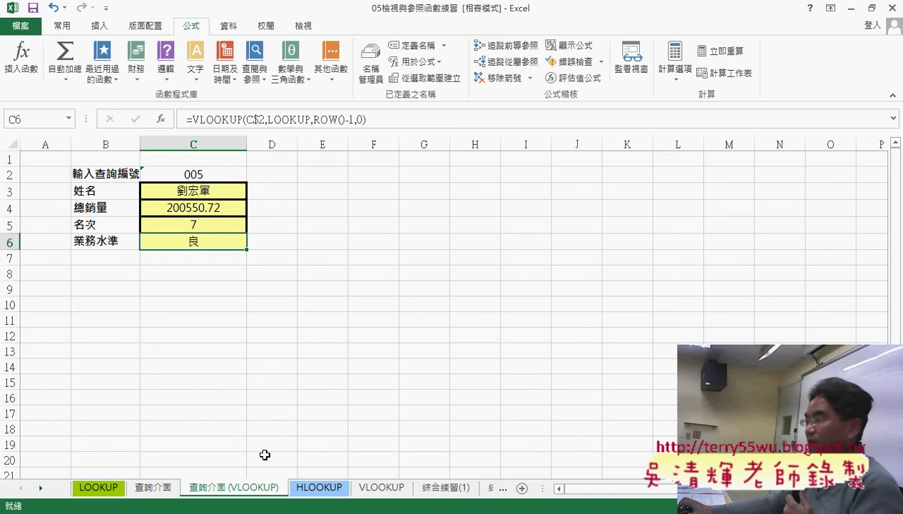
left_click(153, 487)
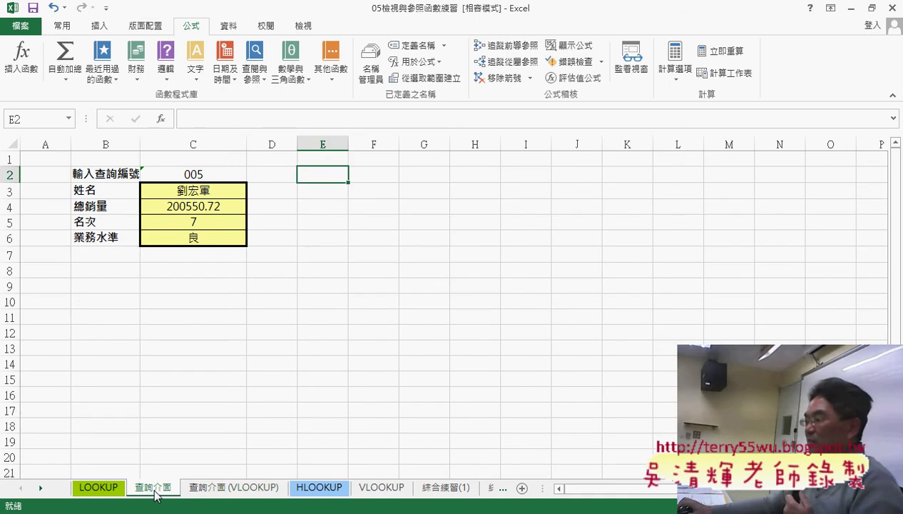
- Look over the LOOKUP data table and the 查詢介面 query block B2:C6
left_click(99, 488)
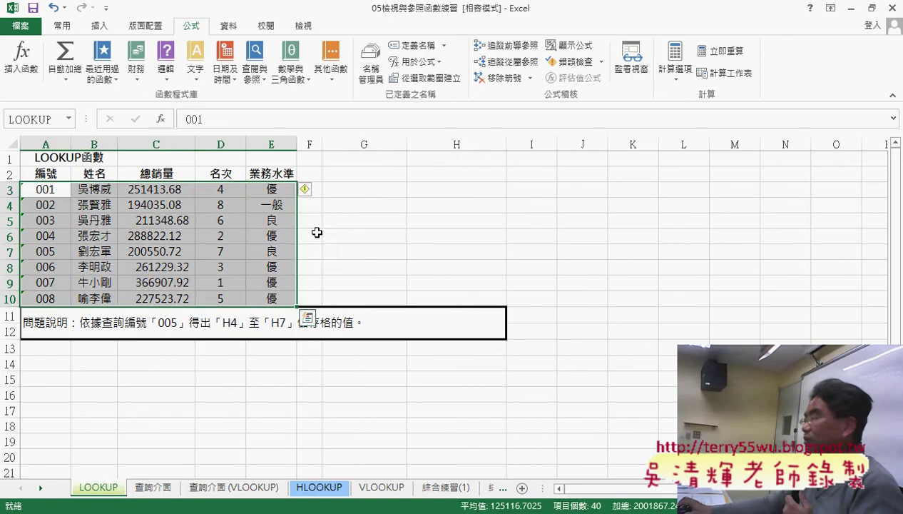
mouse_move(349, 190)
left_mouse_down()
mouse_move(349, 228)
mouse_move(432, 276)
mouse_move(473, 278)
mouse_move(456, 286)
left_mouse_up()
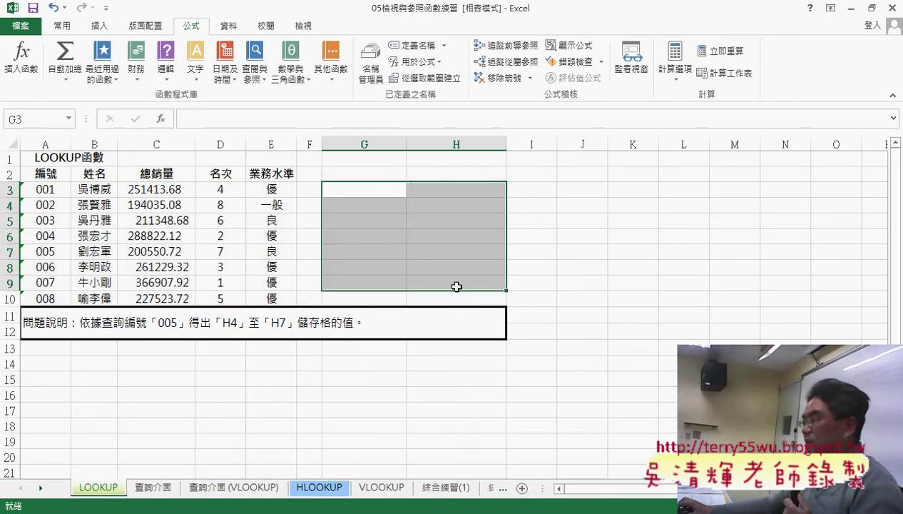
left_click(153, 488)
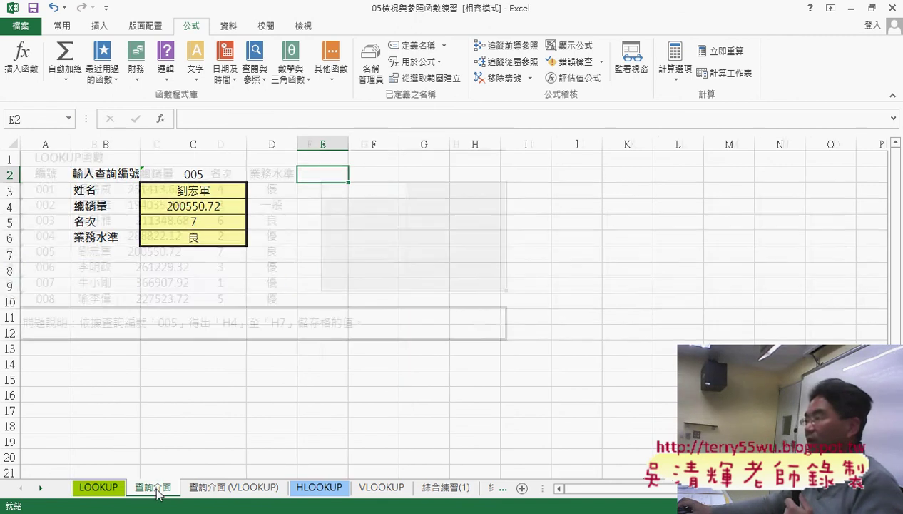
left_click(96, 173)
mouse_move(97, 176)
left_mouse_down()
mouse_move(225, 243)
mouse_move(232, 239)
left_mouse_up()
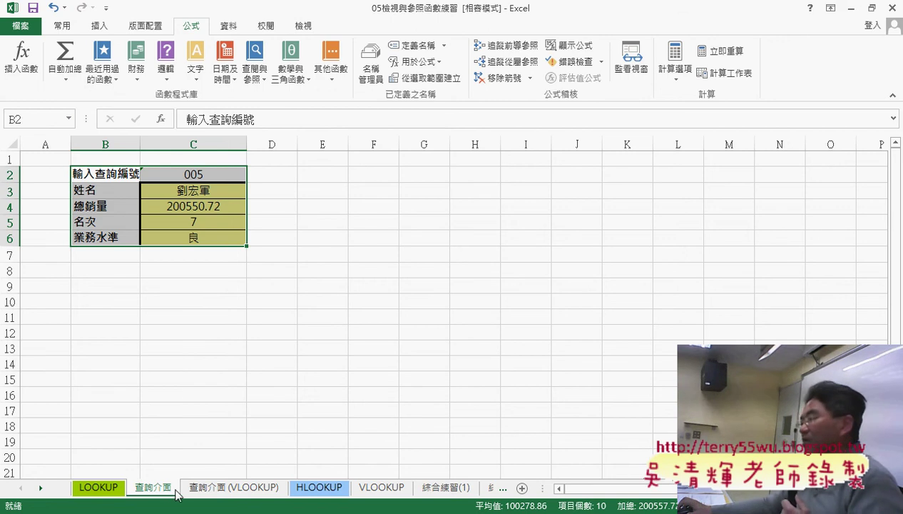
- Check C3's formula on 查詢介面 (VLOOKUP), then bring up the 程式碼 notes in Google Docs
left_click(227, 488)
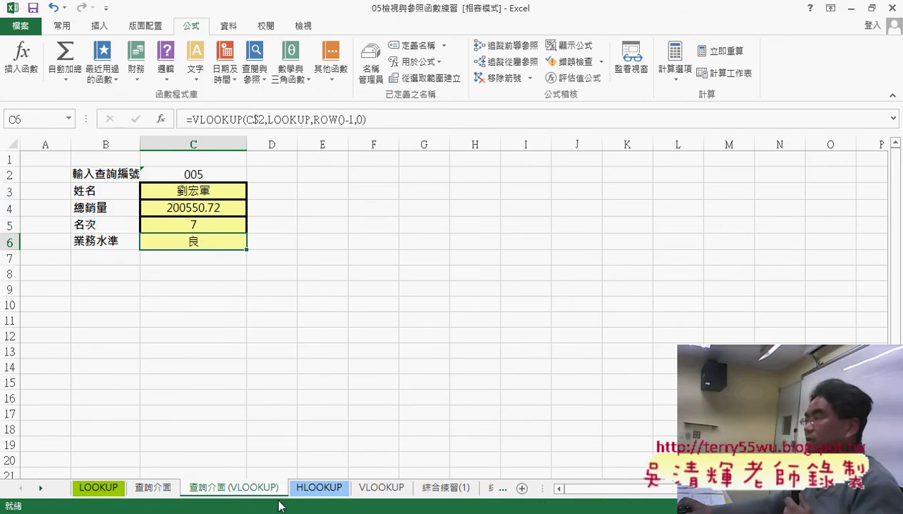
left_click(220, 194)
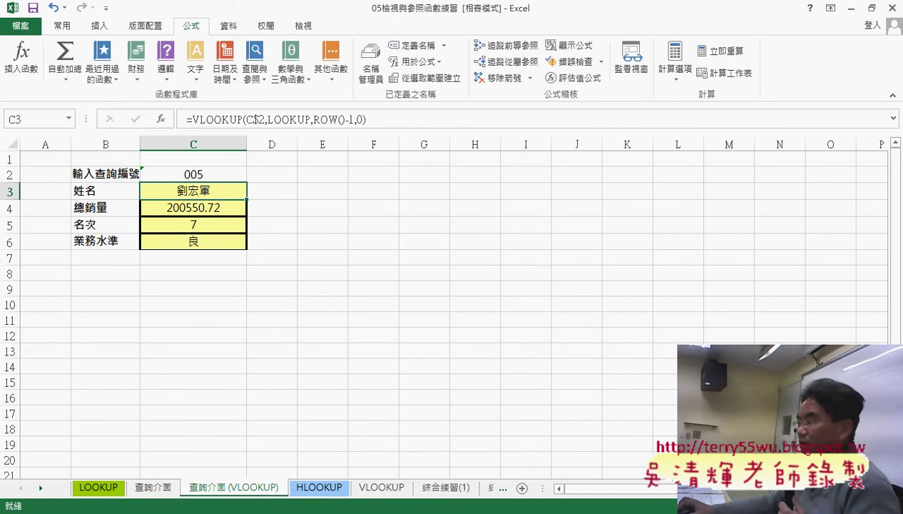
left_click(148, 428)
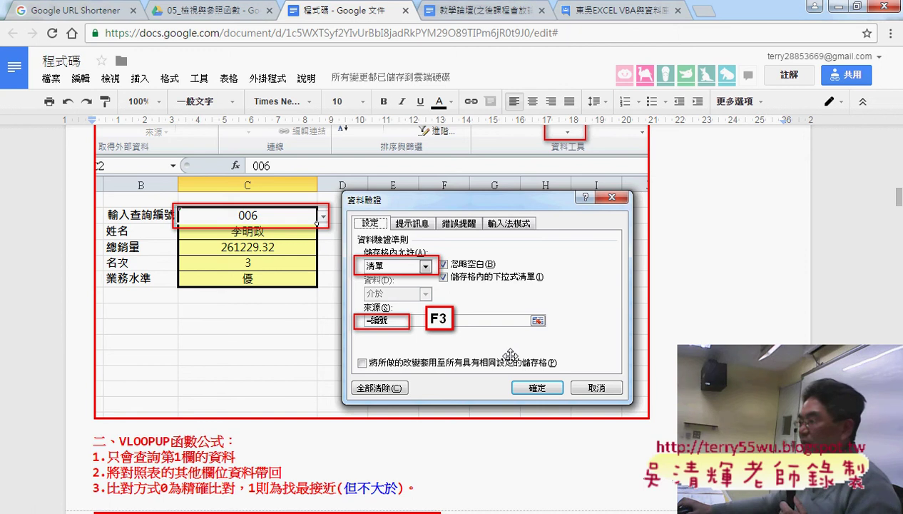
- Scroll the notes to the VLOOKUP section, highlight ROW()-1 in the formula, then return to Excel
scroll(511, 355, "down", 3)
scroll(510, 355, "down", 1)
scroll(512, 356, "up", 1)
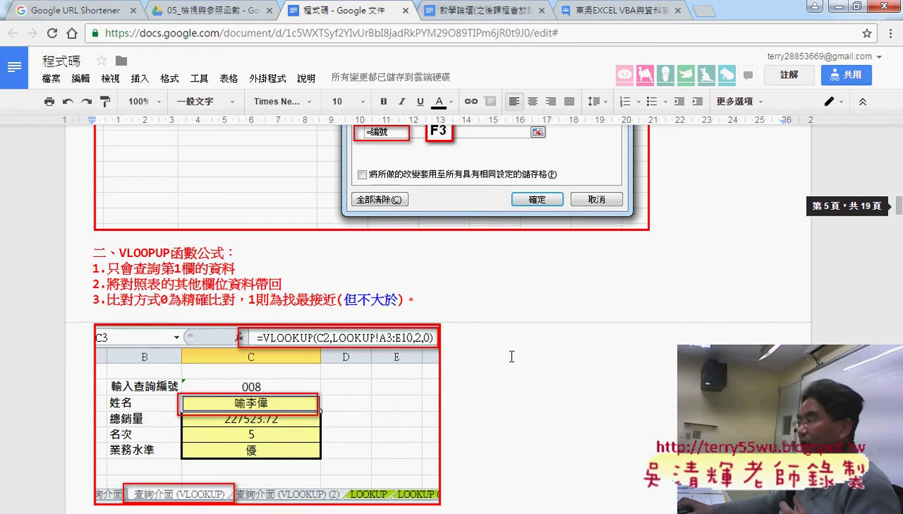
scroll(512, 356, "up", 3)
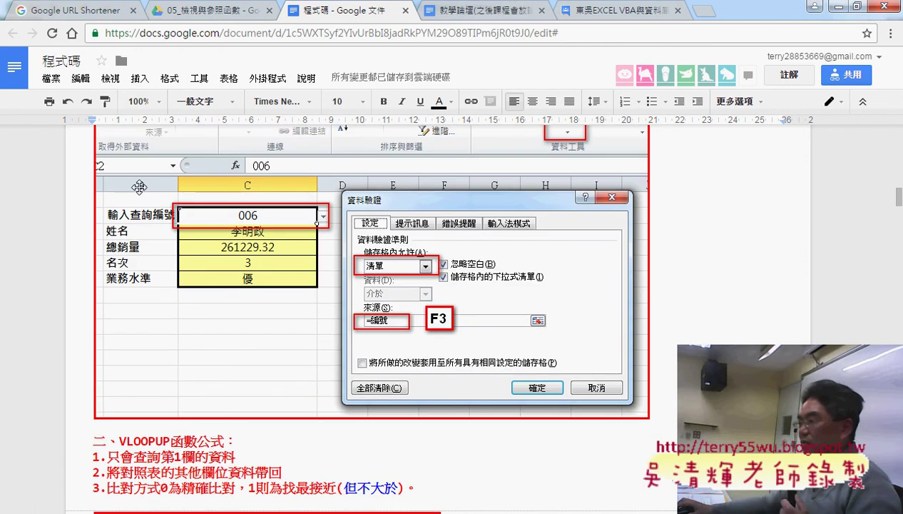
scroll(161, 264, "down", 1)
scroll(138, 247, "down", 2)
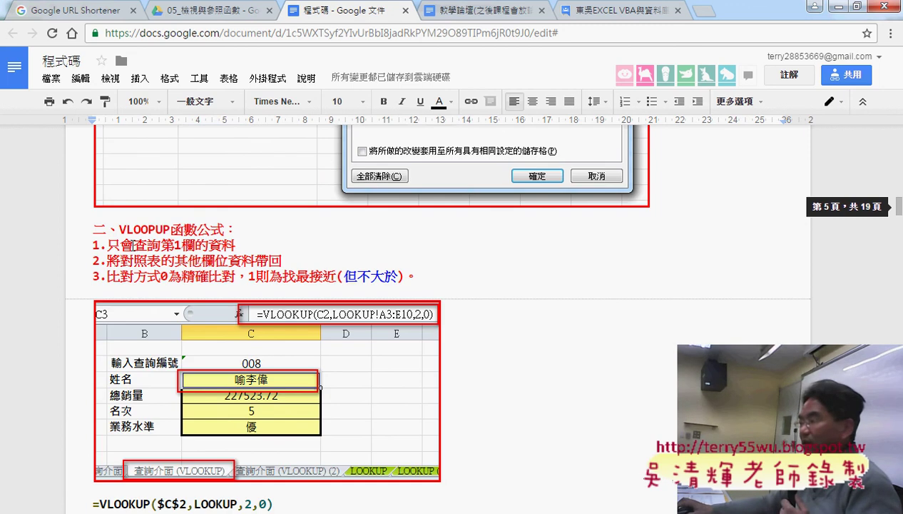
scroll(441, 308, "down", 1)
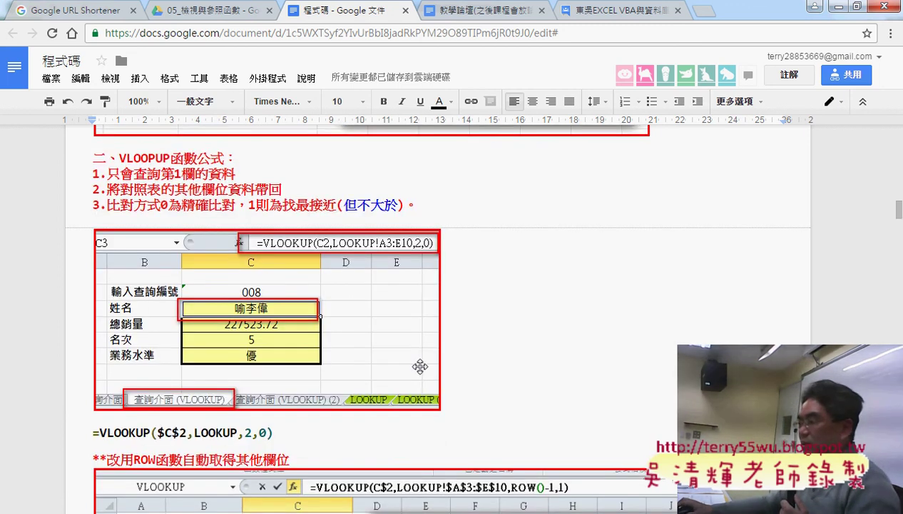
scroll(420, 366, "down", 1)
scroll(384, 366, "down", 3)
scroll(389, 368, "down", 2)
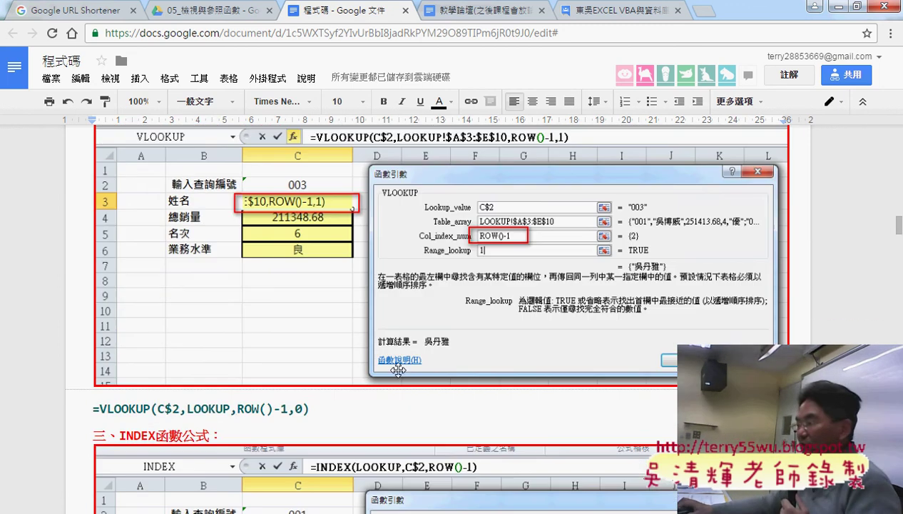
left_click_drag(238, 335, 287, 336)
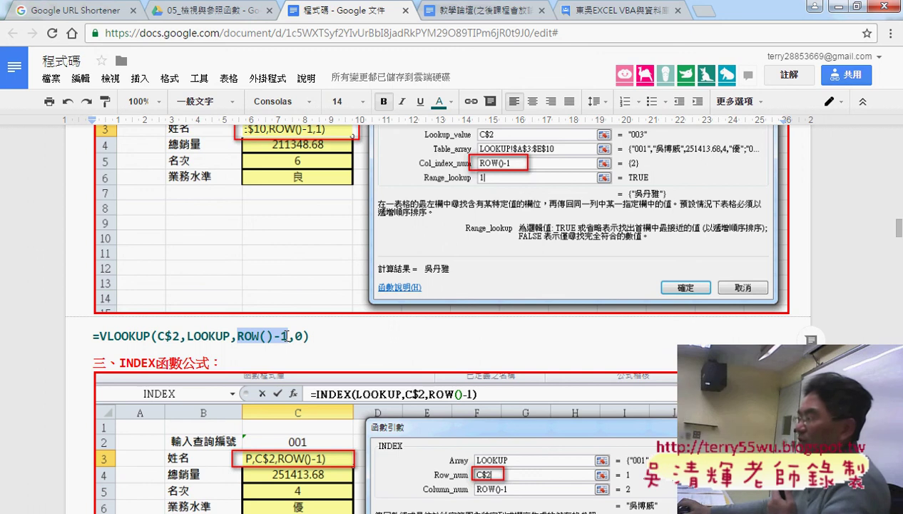
key("alt+Tab")
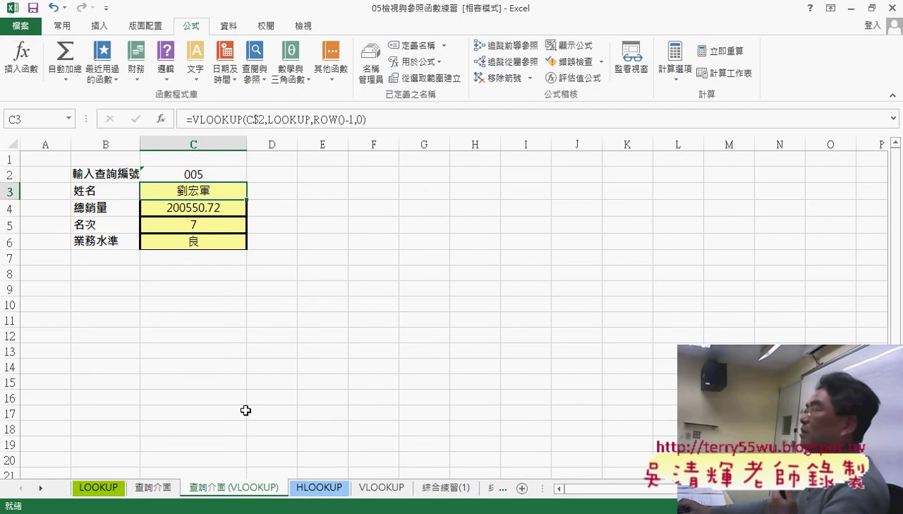